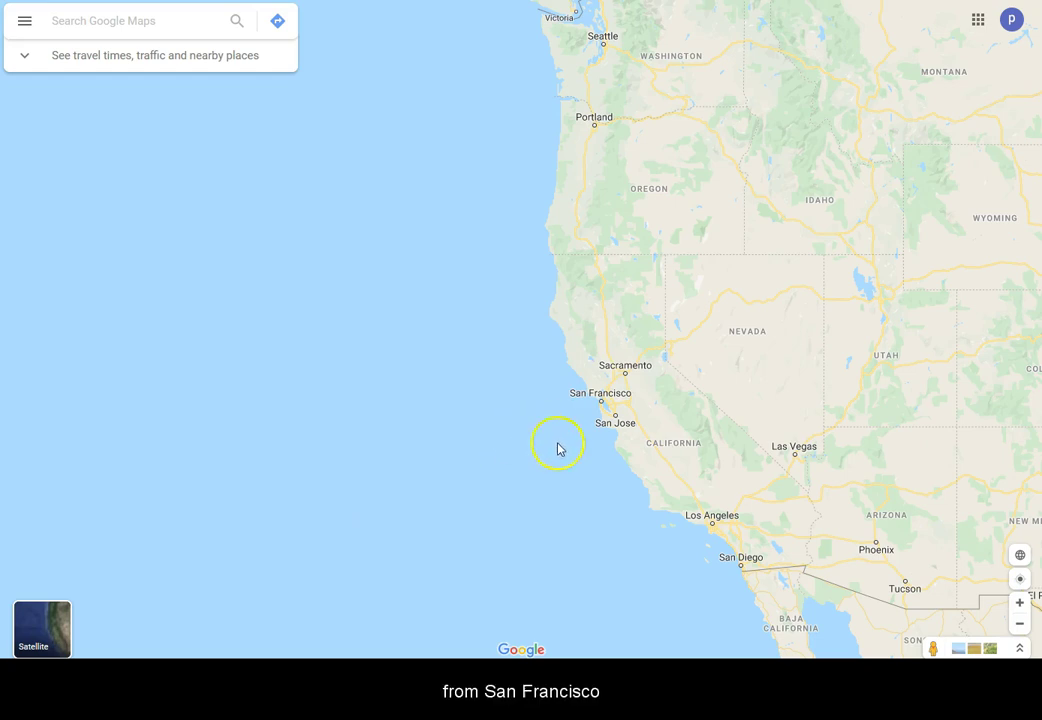
Examine the flat map between San Francisco and Tokyo, comparing their latitudes and the straight westward route across the Pacific
scroll(573, 416, "down", 5)
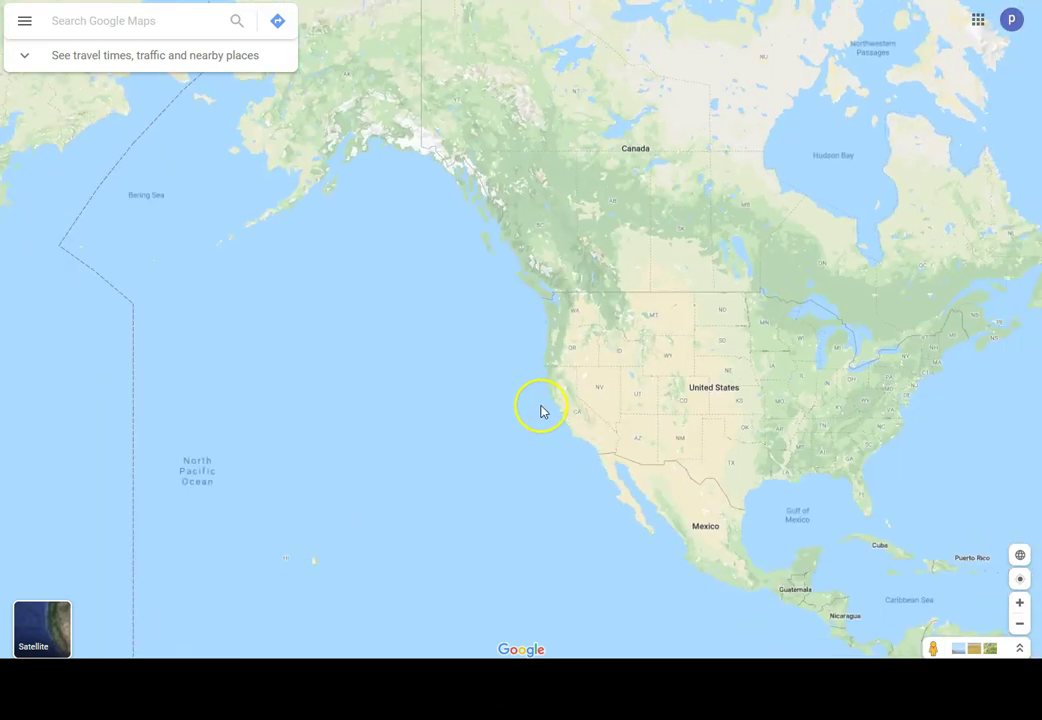
left_click_drag(319, 419, 577, 419)
left_click_drag(478, 423, 595, 426)
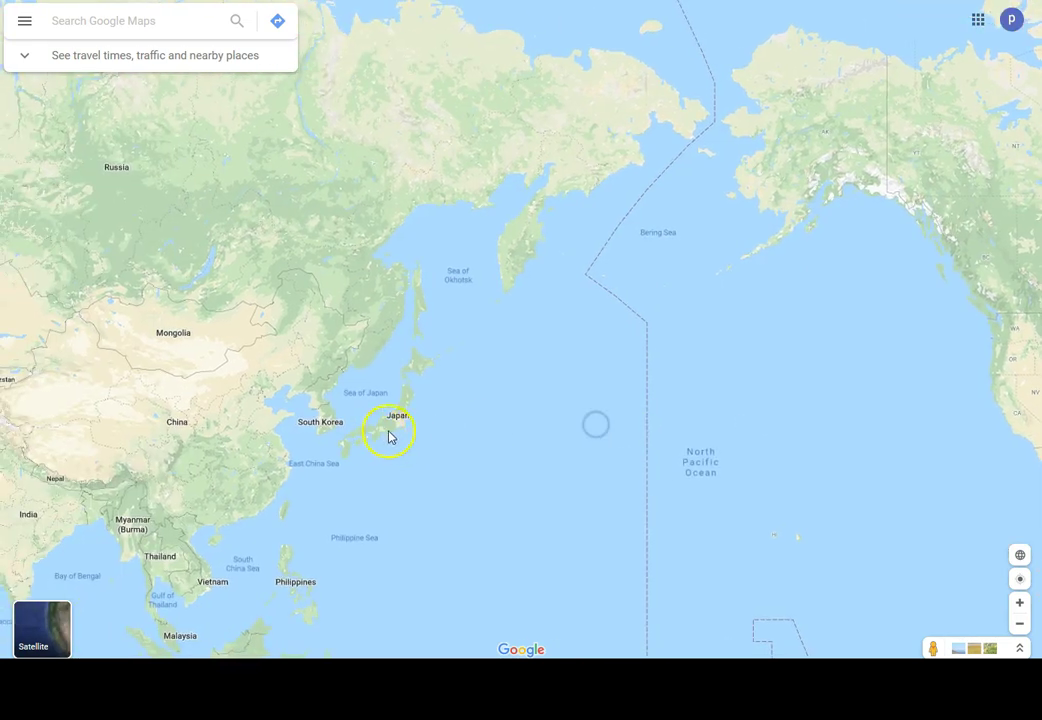
scroll(405, 435, "up", 3)
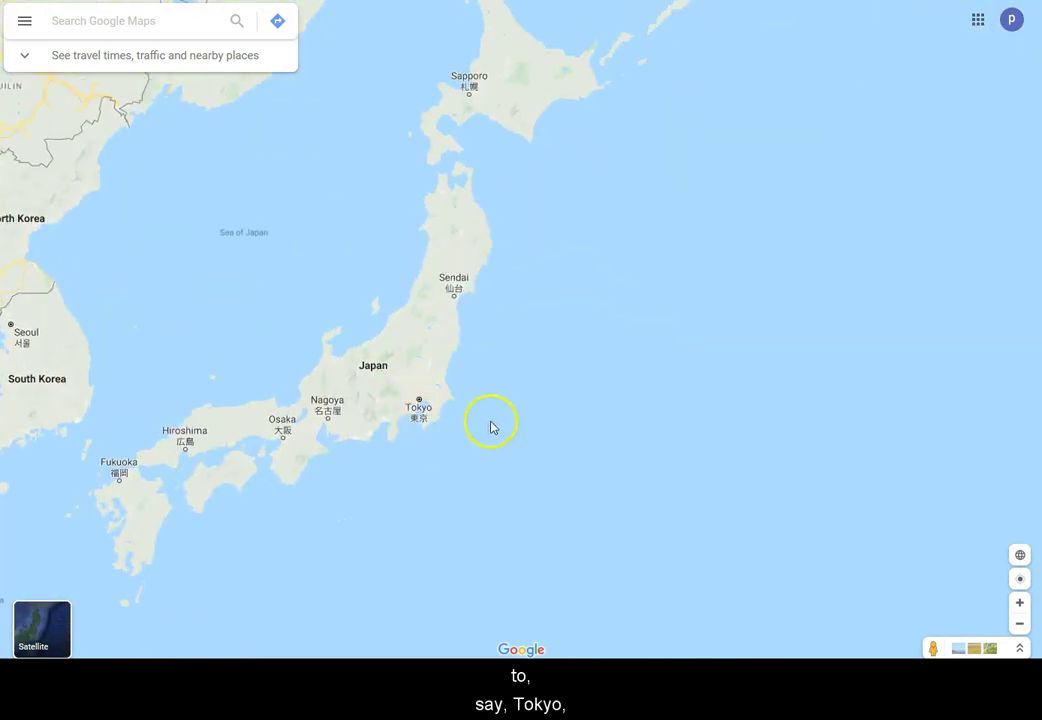
scroll(490, 427, "down", 4)
left_click_drag(558, 430, 357, 427)
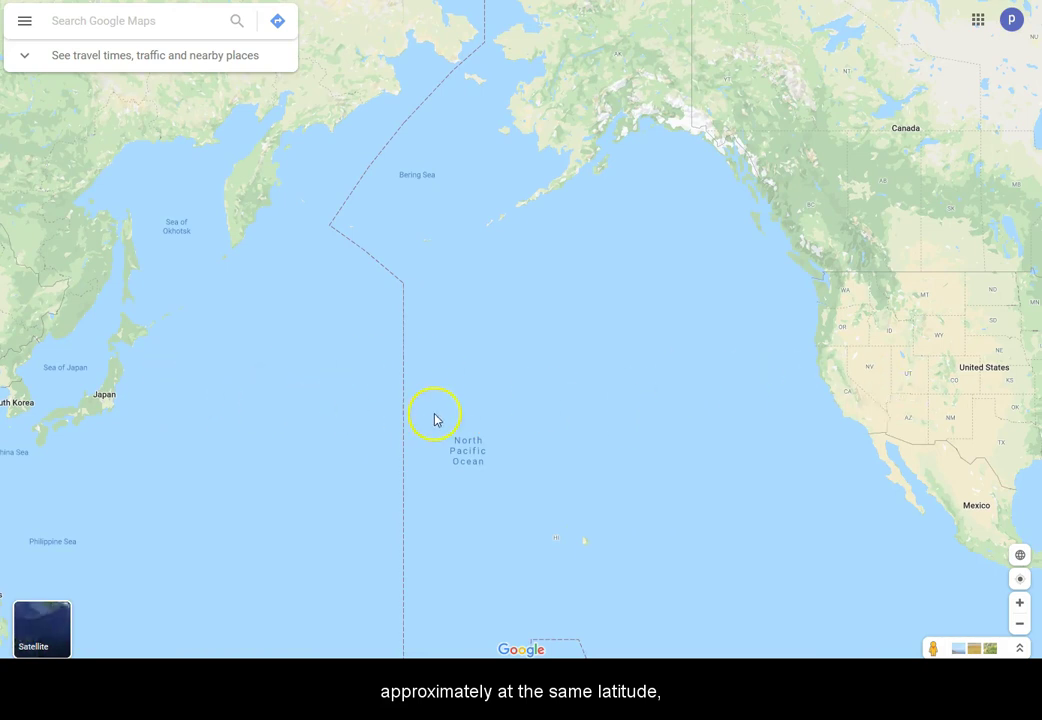
scroll(427, 421, "down", 3)
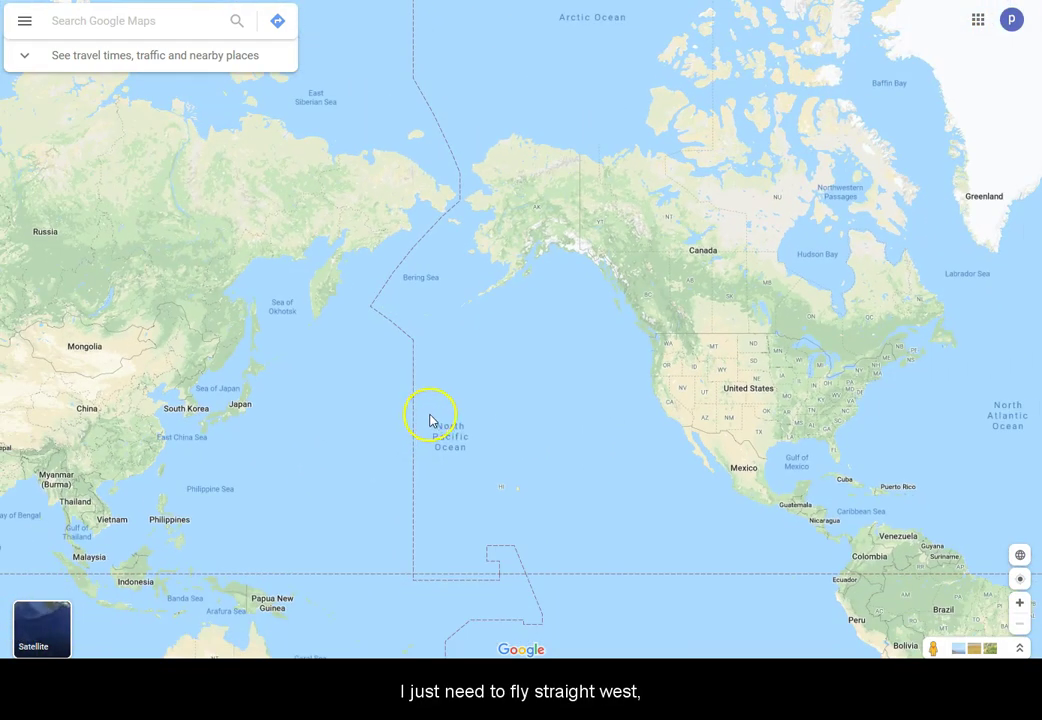
left_click(486, 443)
left_click(128, 655)
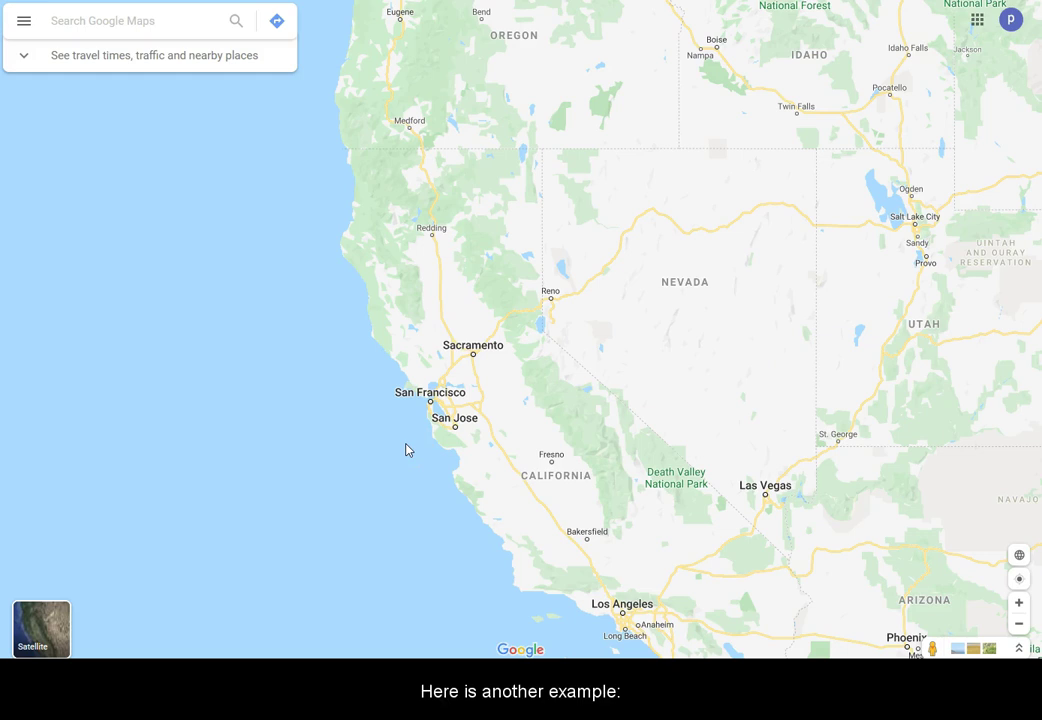
Locate Los Angeles on the flat map and find Dubai and Abu Dhabi in the United Arab Emirates
left_click_drag(458, 500, 323, 402)
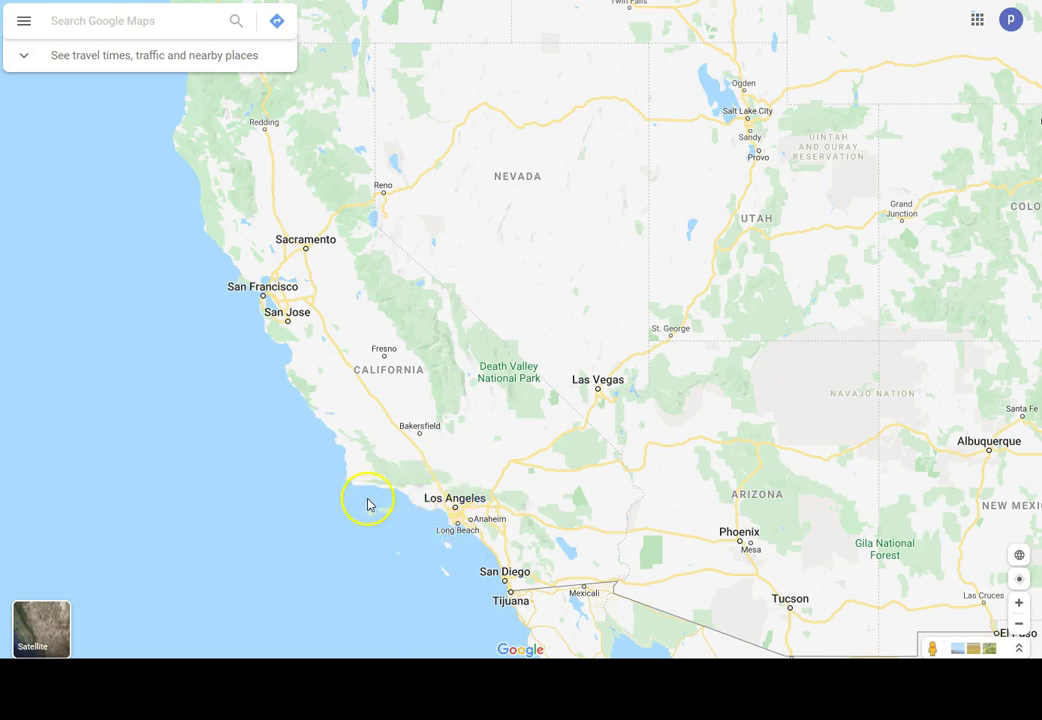
scroll(365, 502, "down", 3)
left_click_drag(702, 462, 478, 452)
left_click_drag(734, 482, 544, 423)
scroll(619, 443, "up", 1)
scroll(619, 449, "up", 5)
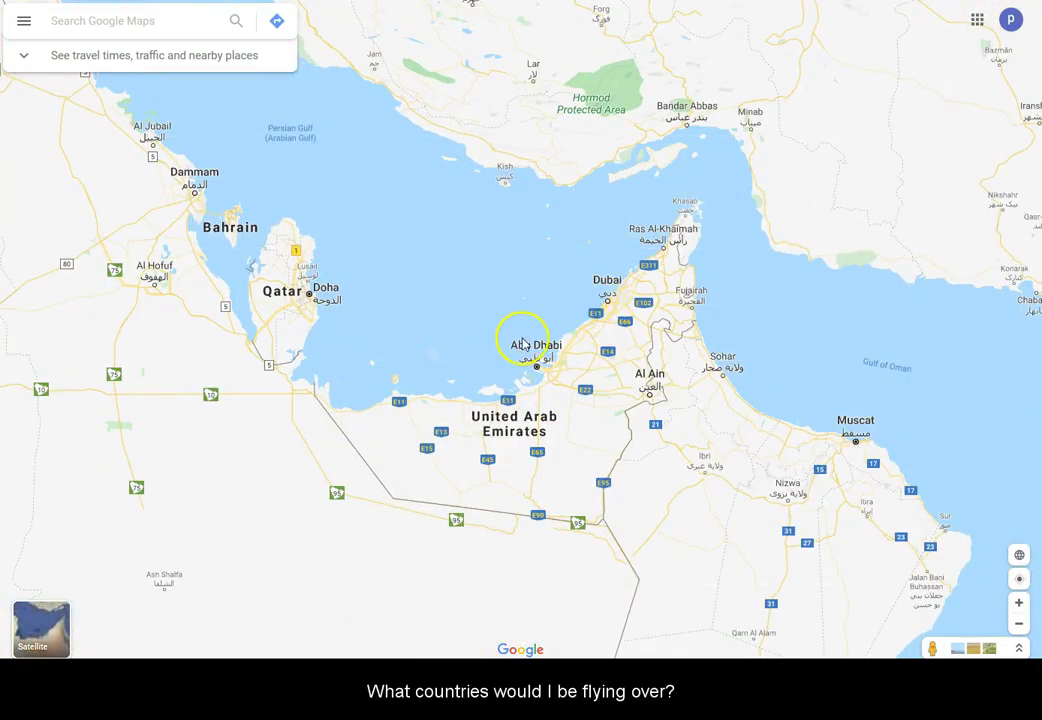
scroll(522, 338, "down", 3)
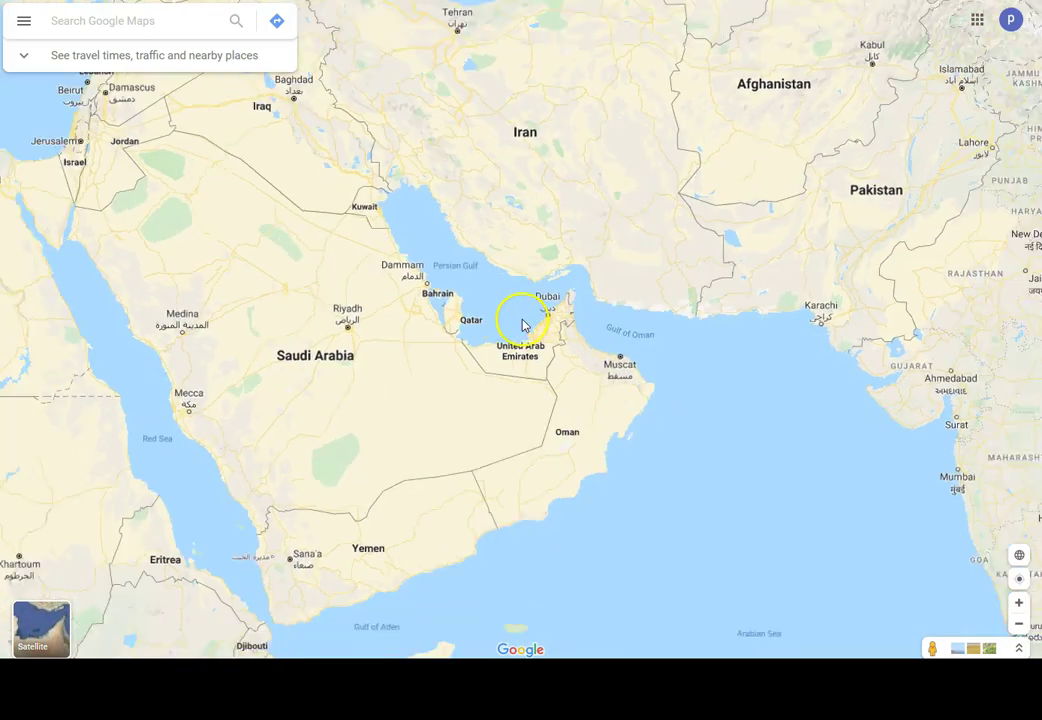
Examine which countries lie westward from the United Arab Emirates across Egypt and Spain to the Atlantic
left_click_drag(240, 298, 682, 402)
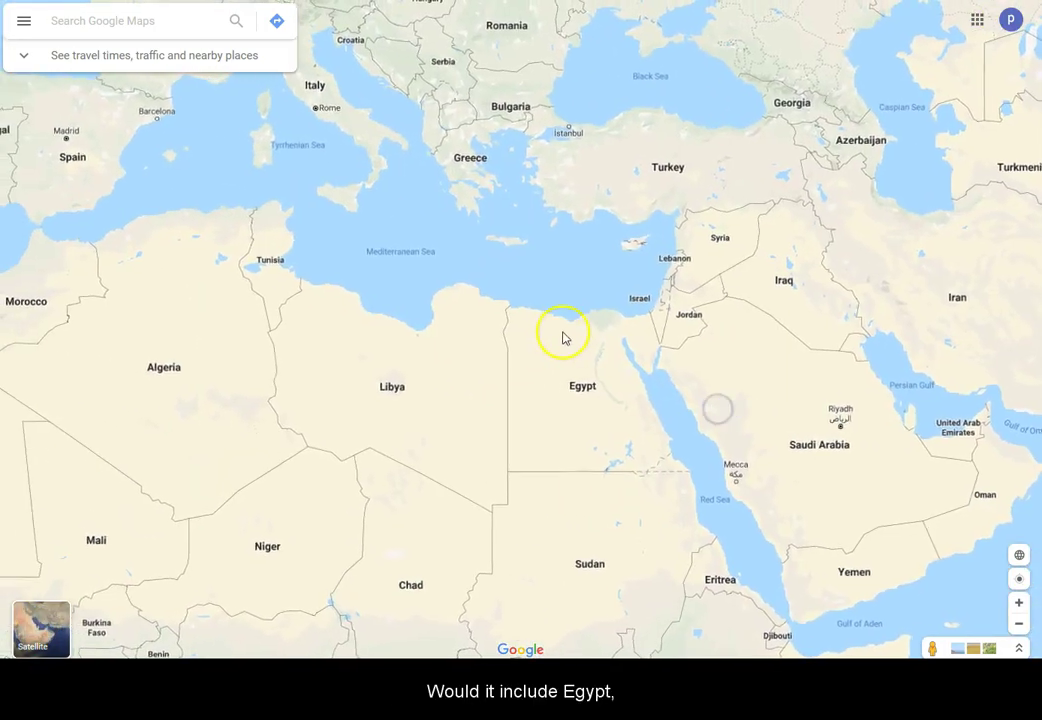
left_click_drag(561, 337, 788, 447)
left_click_drag(262, 270, 556, 405)
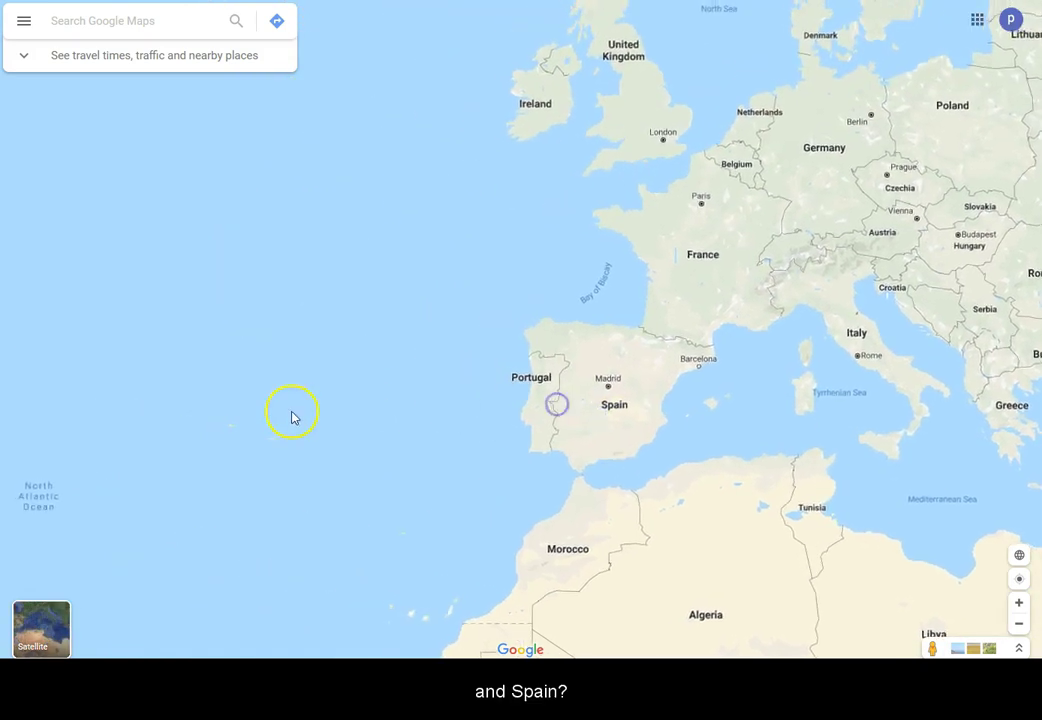
left_click_drag(291, 419, 613, 413)
left_click_drag(144, 542, 574, 458)
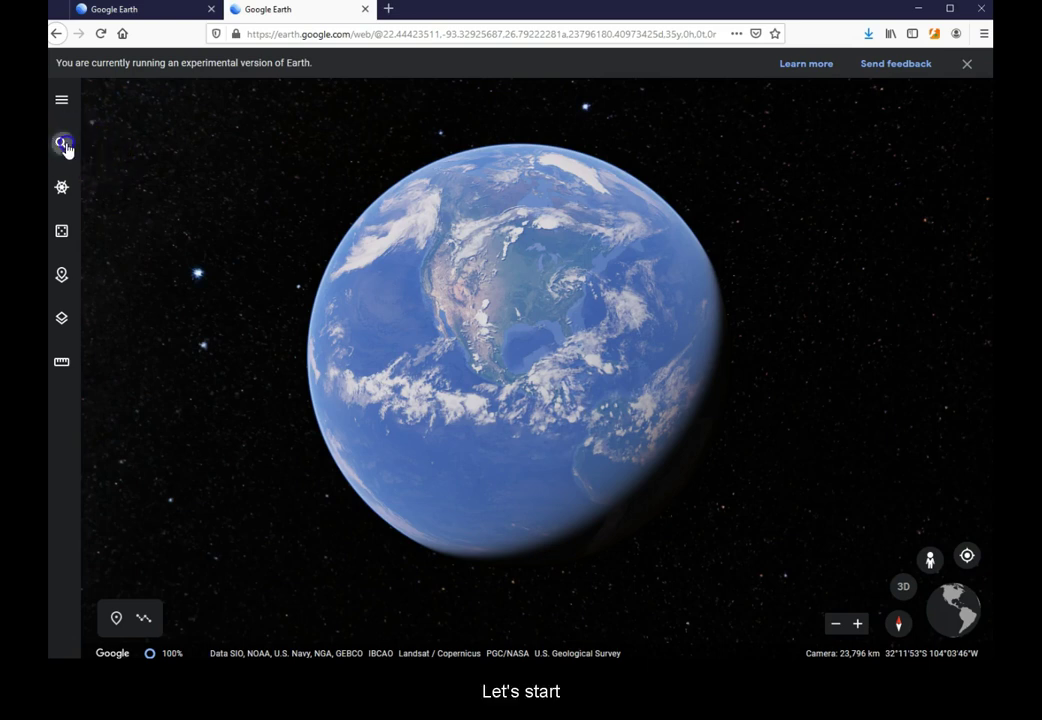
Search for San Francisco in Google Earth and fly to the city in California
left_click(63, 145)
type("san fr")
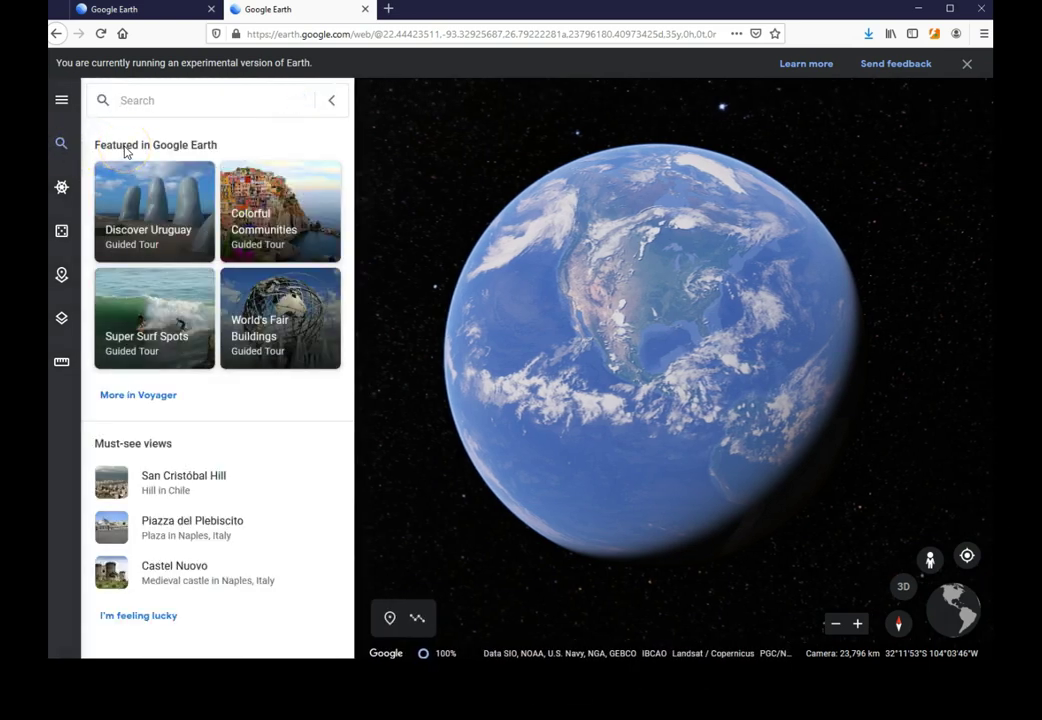
type("a")
left_click(198, 177)
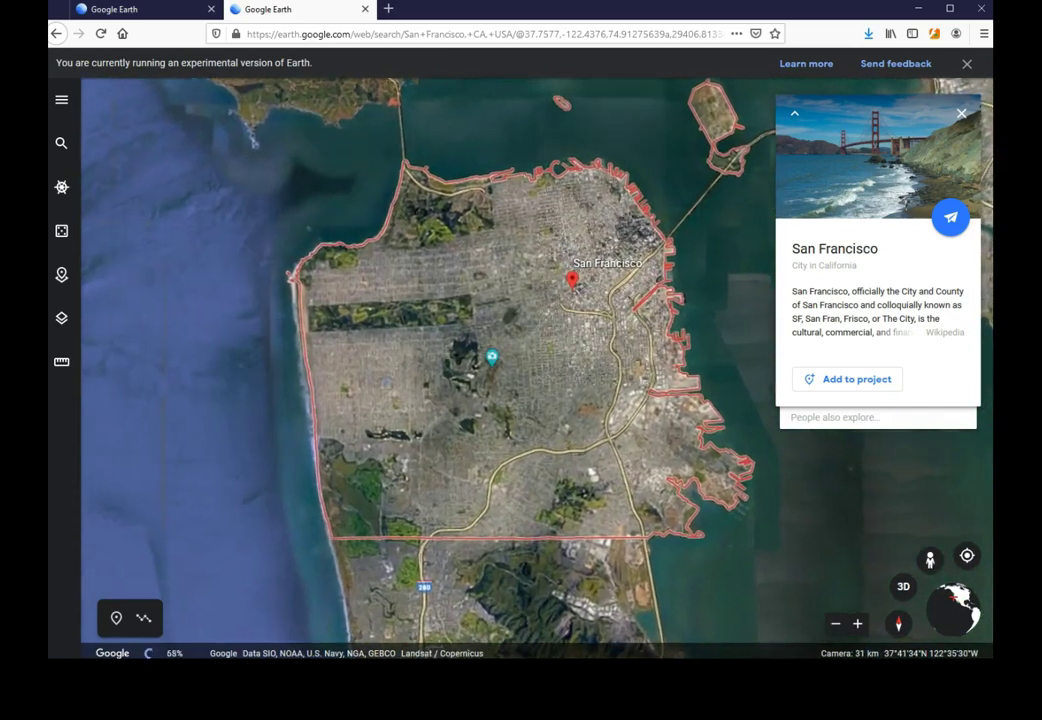
Show San Francisco in 3D, reset the view to north, and turn it to face straight west with the horizon ahead
left_click(903, 590)
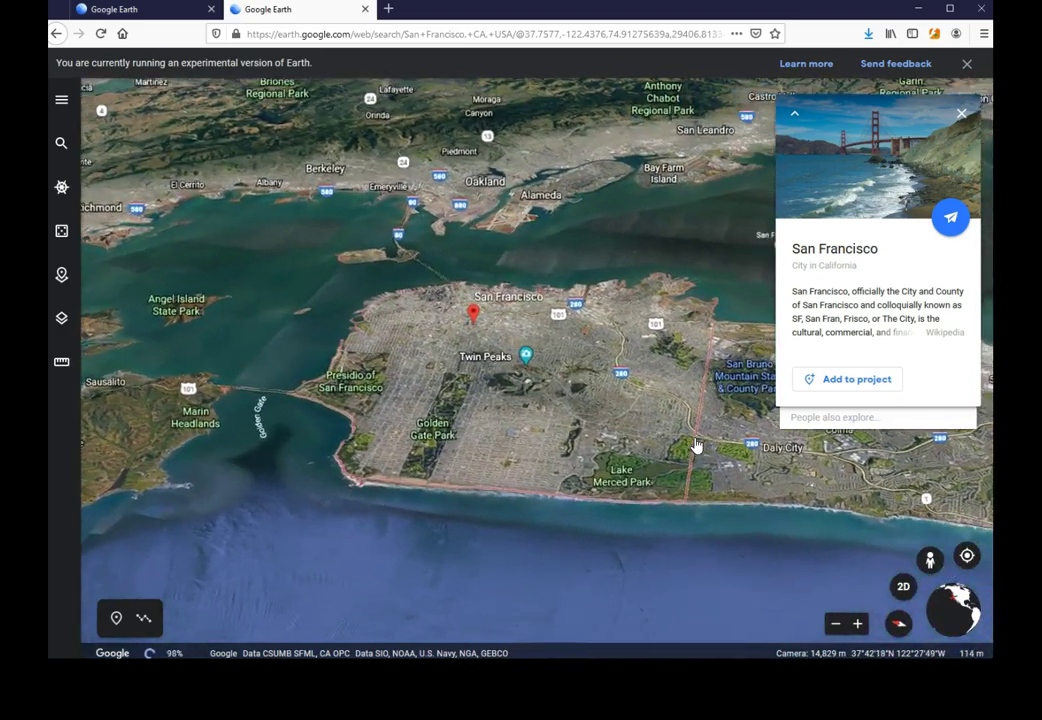
left_click(709, 460)
left_click(885, 625)
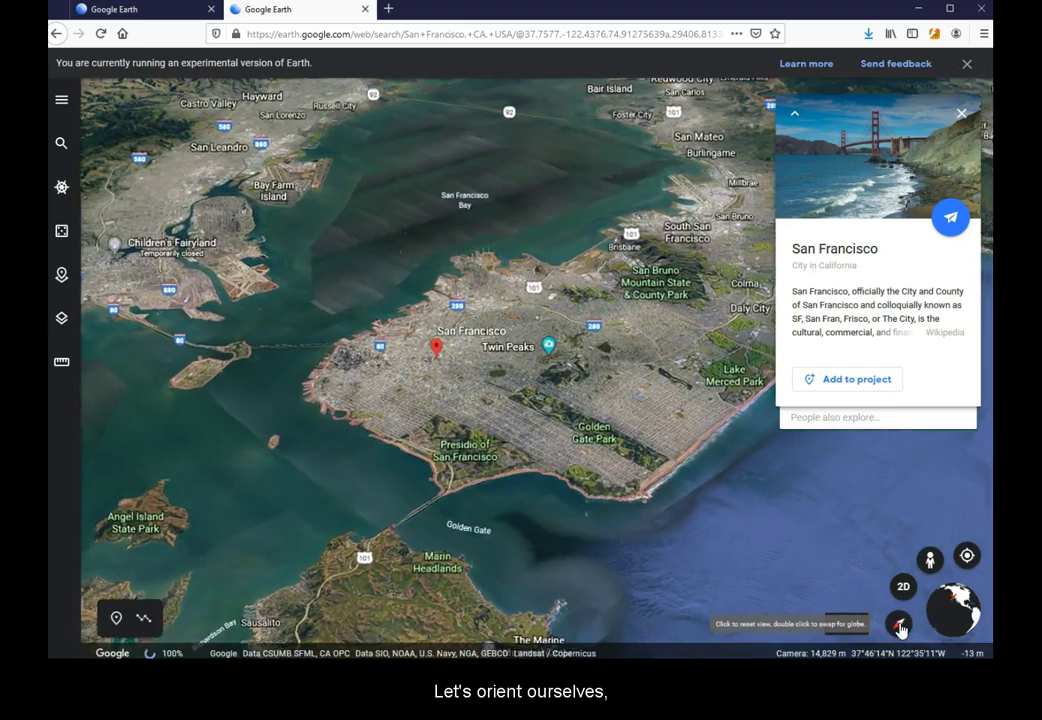
left_click(900, 626)
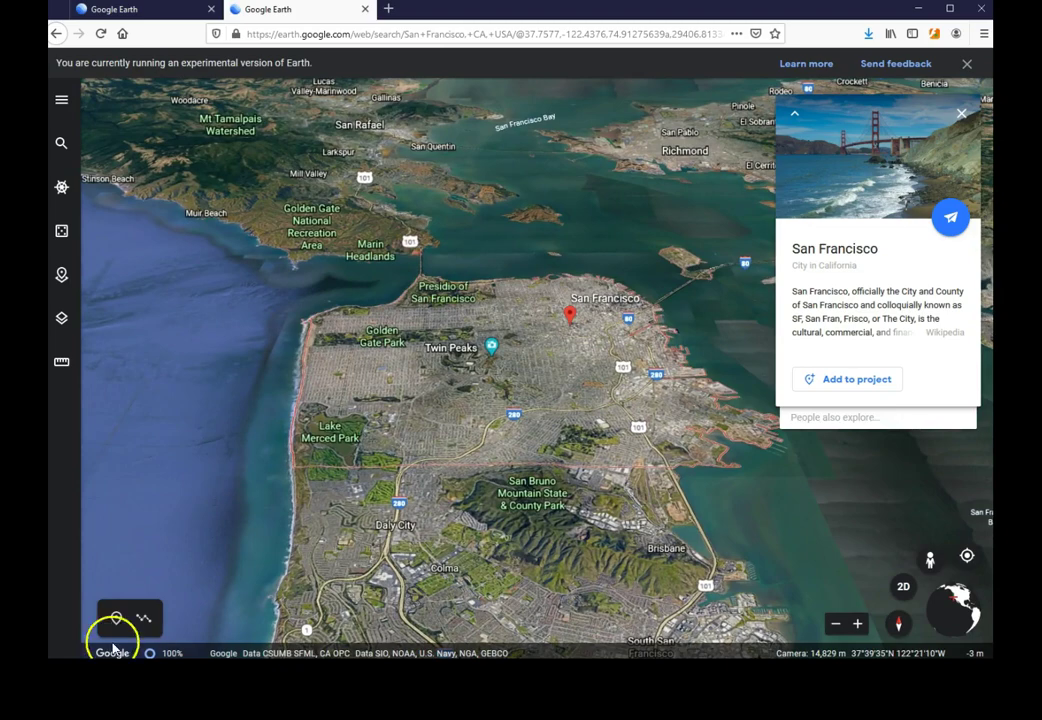
mouse_move(670, 352)
left_mouse_down()
mouse_move(406, 341)
mouse_move(433, 348)
left_mouse_up()
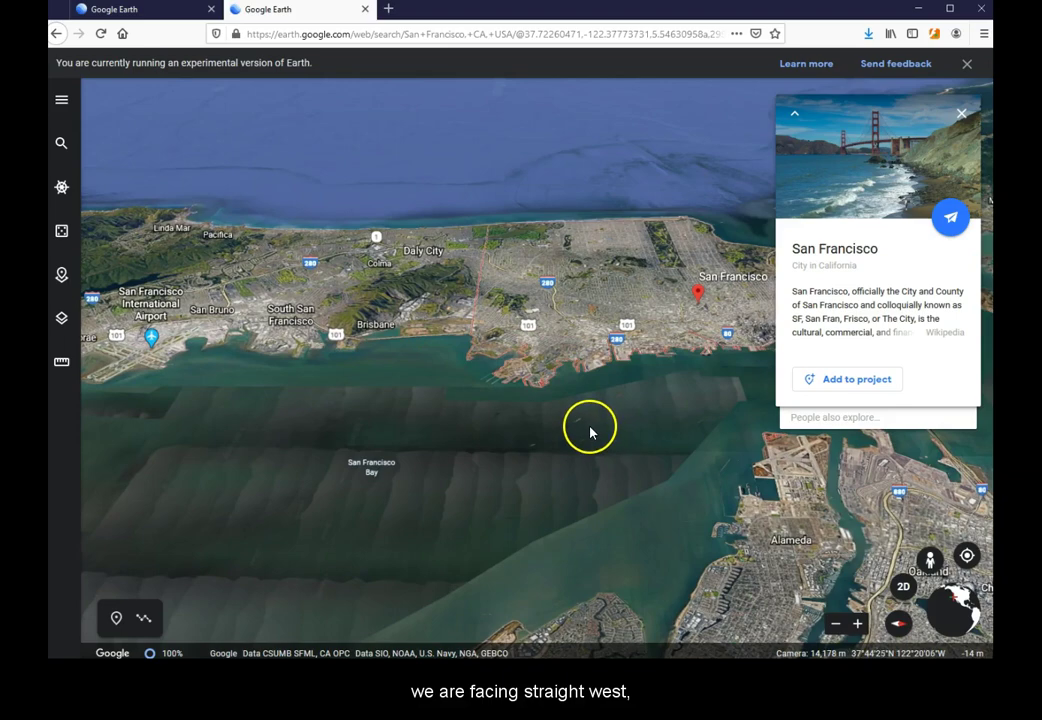
scroll(593, 433, "down", 5)
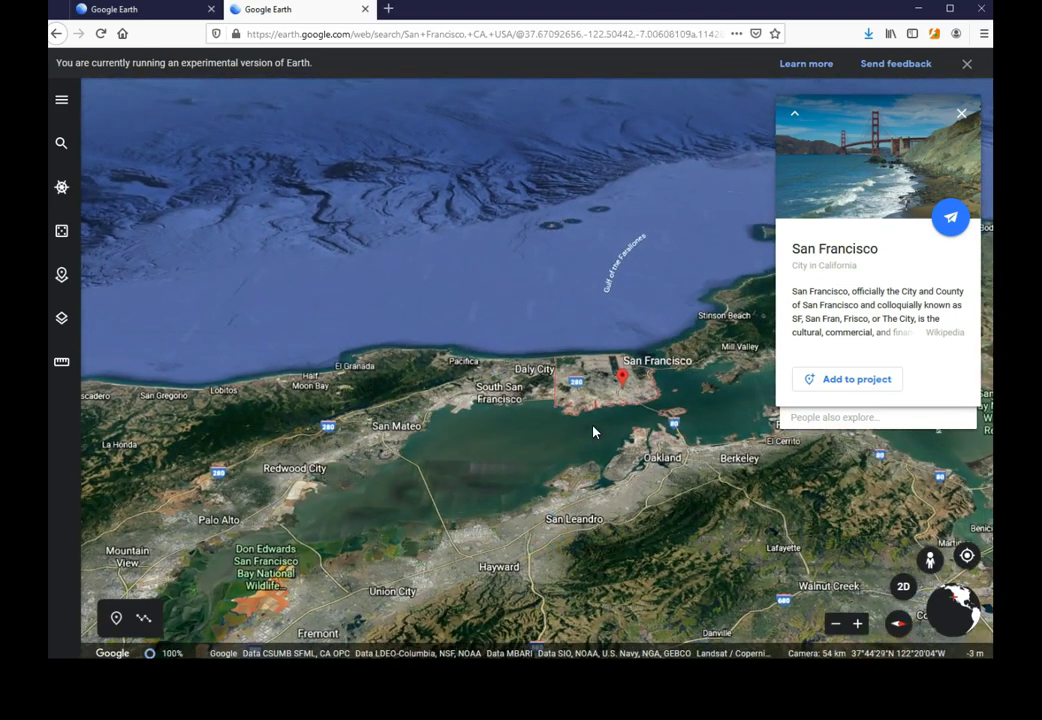
left_click_drag(609, 365, 612, 294)
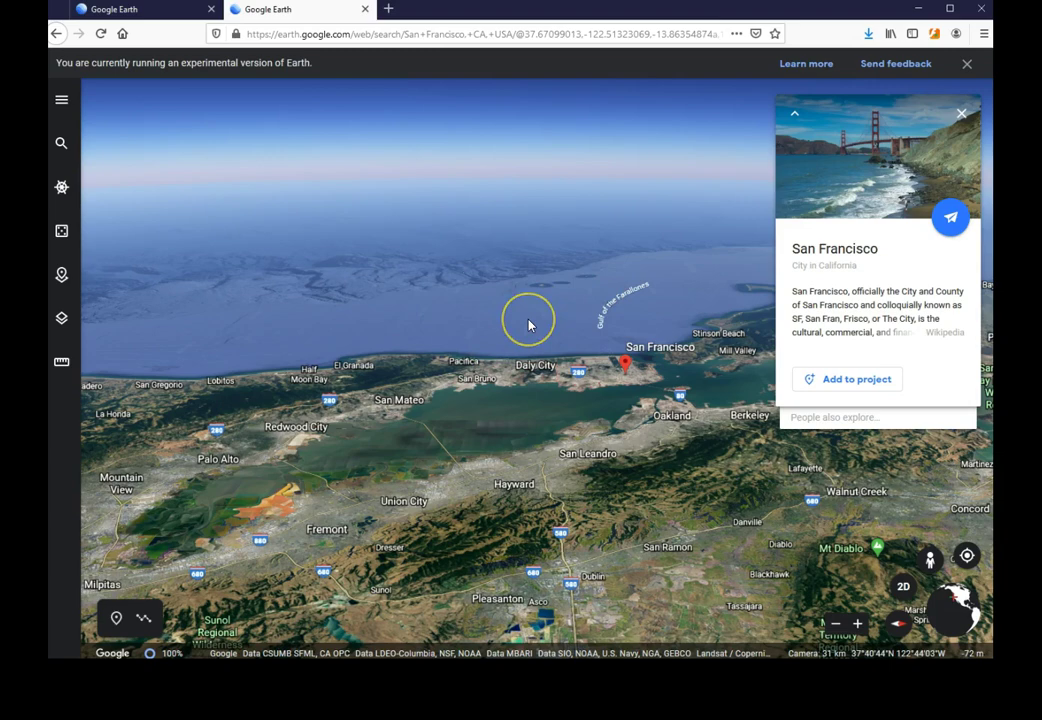
Fly straight ahead from San Francisco across the Pacific and examine the islands around Lorengau
mouse_move(519, 273)
left_mouse_down()
mouse_move(498, 358)
mouse_move(500, 276)
mouse_move(503, 379)
mouse_move(519, 316)
mouse_move(508, 375)
left_mouse_up()
mouse_move(503, 255)
left_mouse_down()
mouse_move(500, 370)
mouse_move(488, 299)
mouse_move(507, 376)
mouse_move(502, 425)
mouse_move(528, 246)
mouse_move(514, 393)
mouse_move(526, 274)
mouse_move(498, 428)
left_mouse_up()
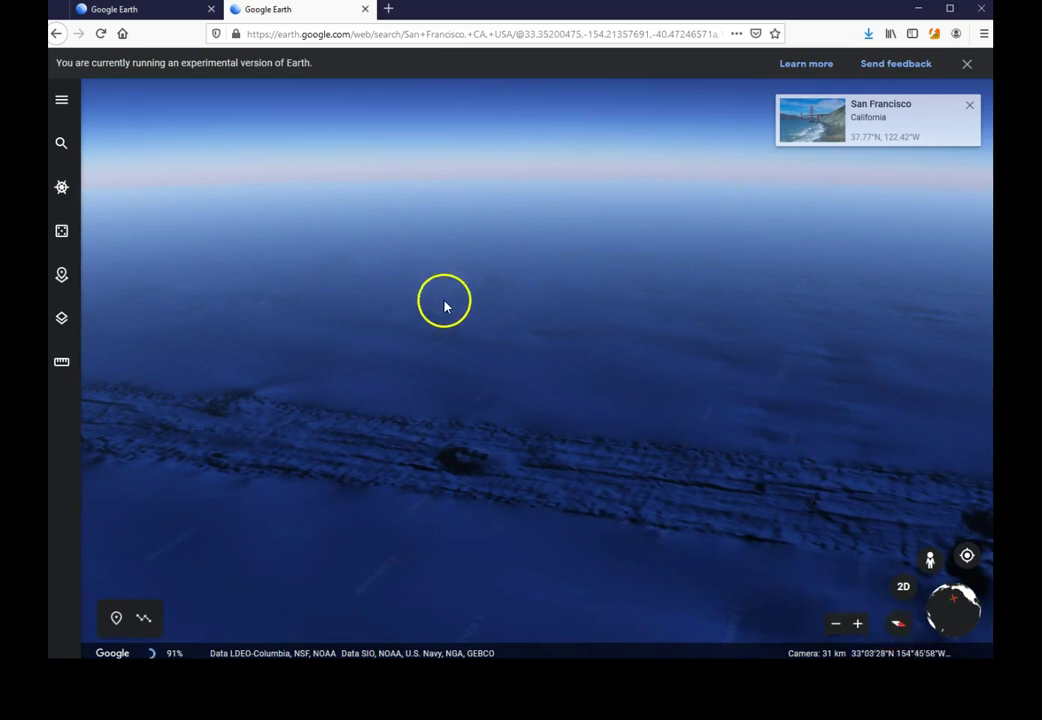
mouse_move(523, 230)
left_mouse_down()
mouse_move(528, 372)
mouse_move(531, 224)
left_mouse_up()
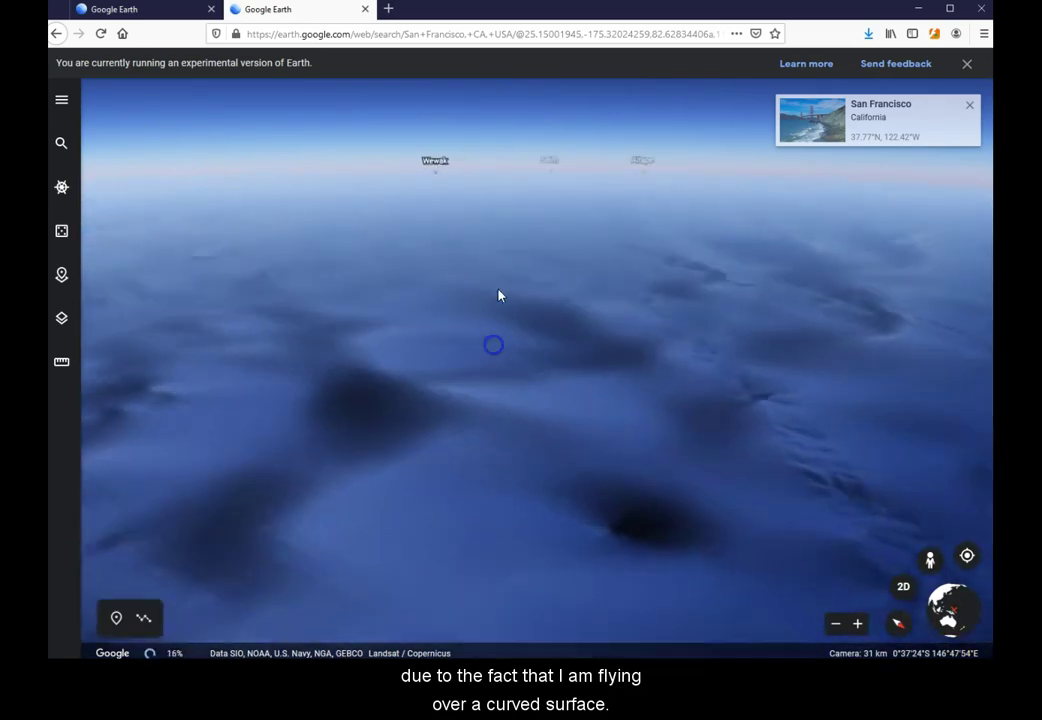
left_click_drag(502, 256, 491, 358)
left_click_drag(505, 251, 515, 341)
left_click_drag(516, 254, 516, 481)
left_click_drag(537, 226, 678, 420)
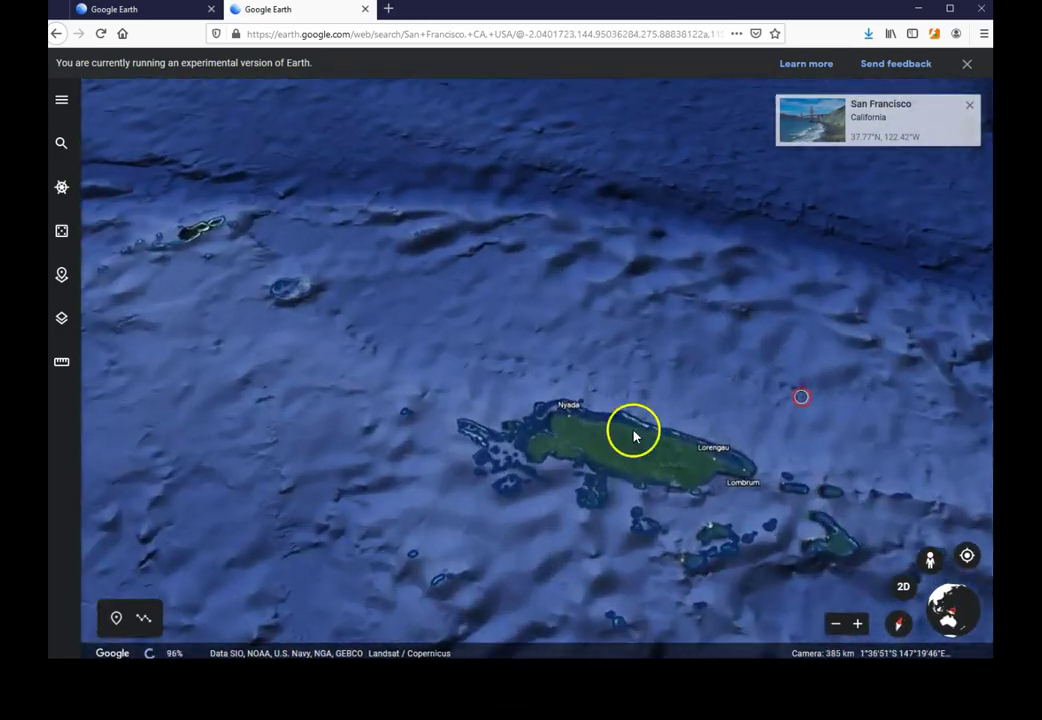
scroll(470, 512, "down", 5)
left_click_drag(445, 525, 596, 437)
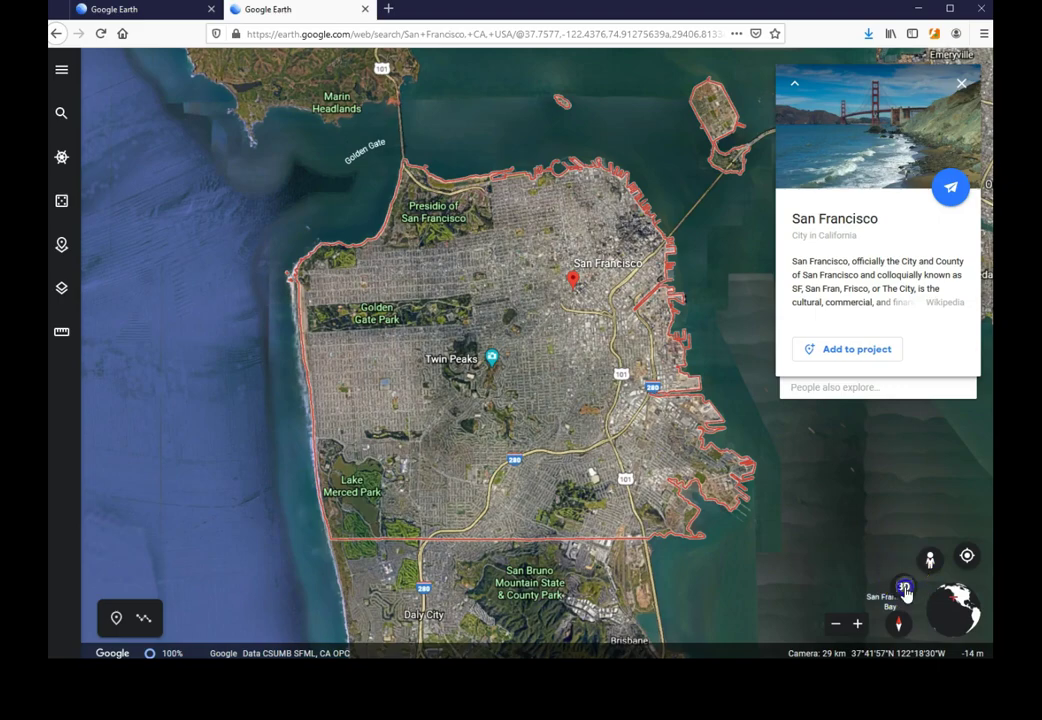
Show San Francisco in 3D again, reset the view to north, and turn it to face northwest with the horizon ahead
left_click(904, 588)
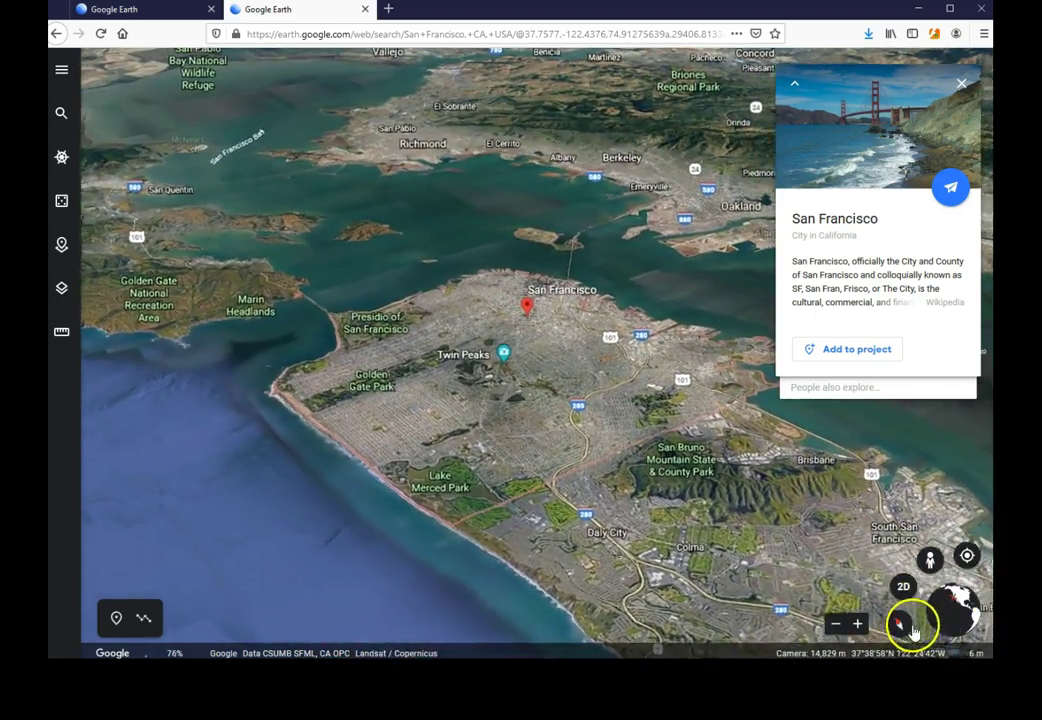
left_click(905, 624)
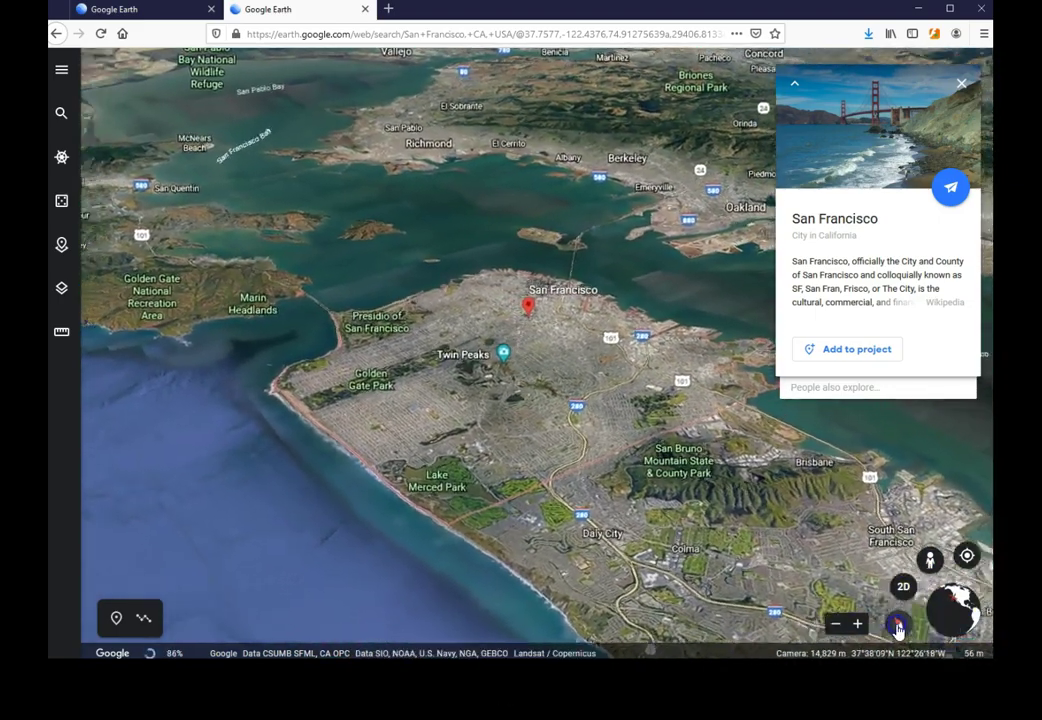
left_click_drag(666, 355, 551, 350)
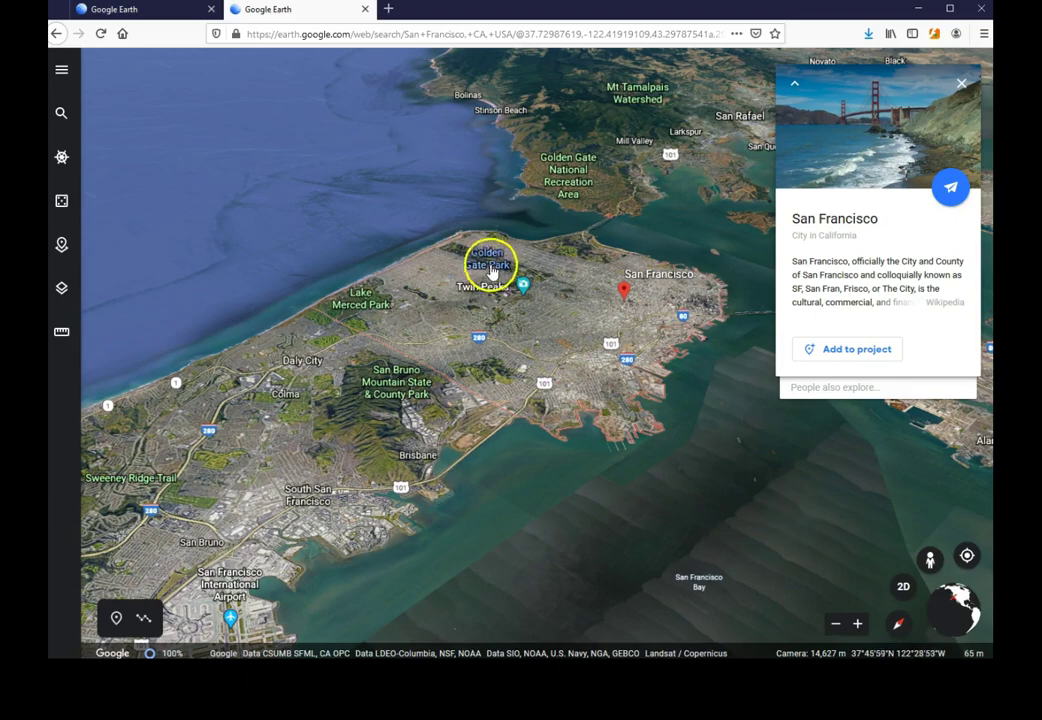
scroll(553, 242, "up", 3)
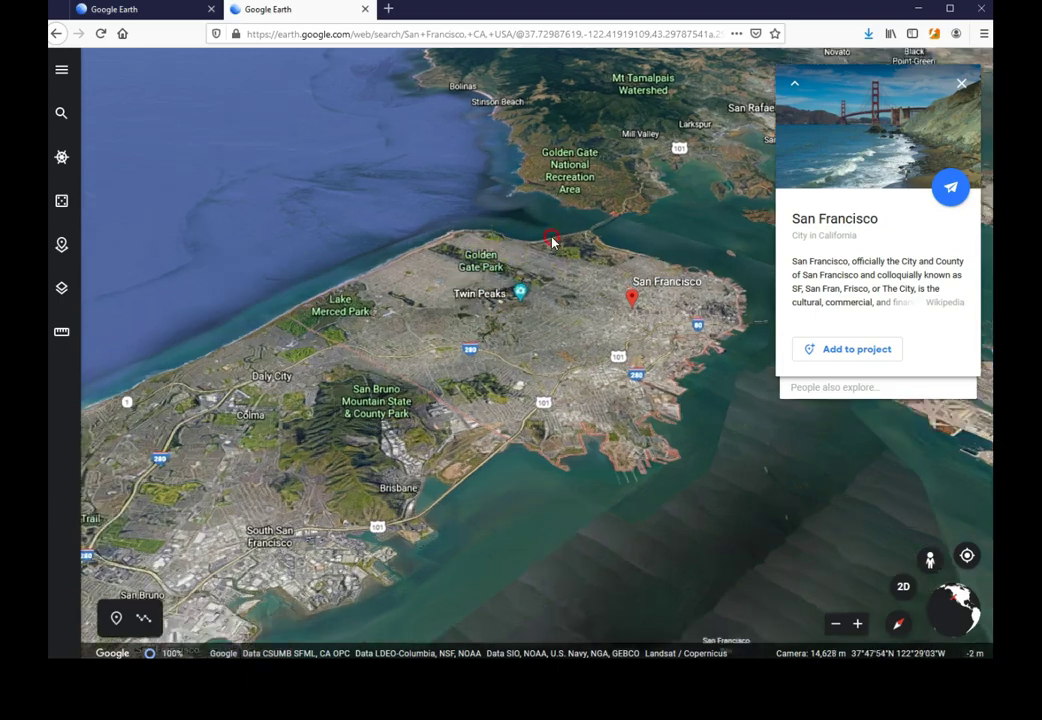
scroll(530, 256, "down", 4)
left_click_drag(531, 258, 522, 205)
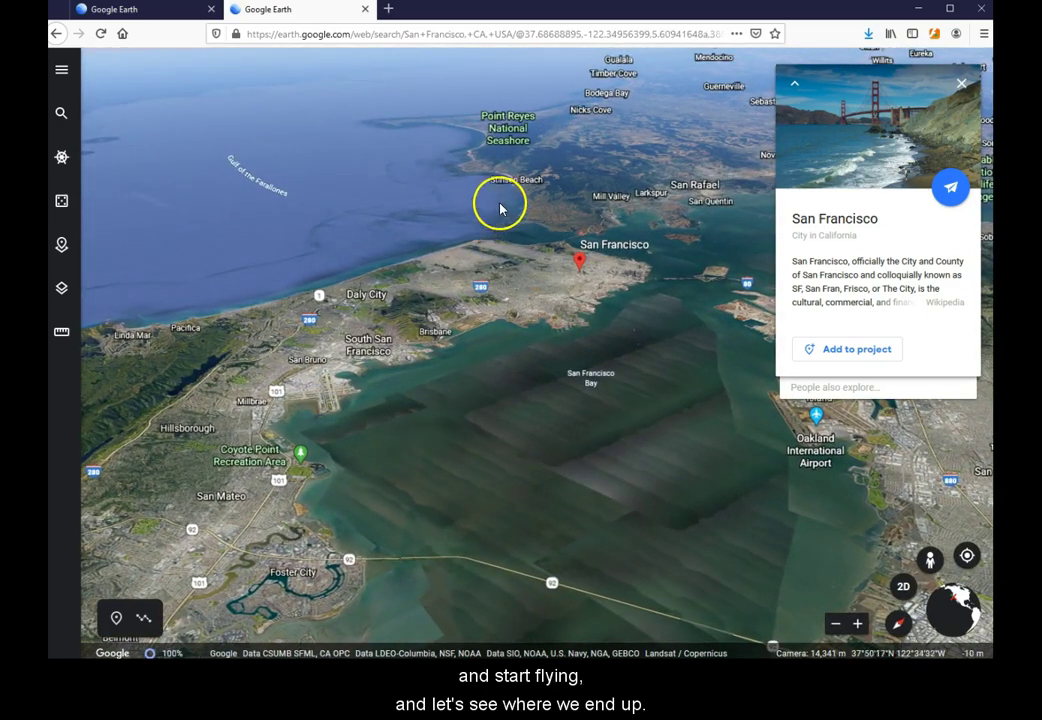
scroll(468, 193, "down", 3)
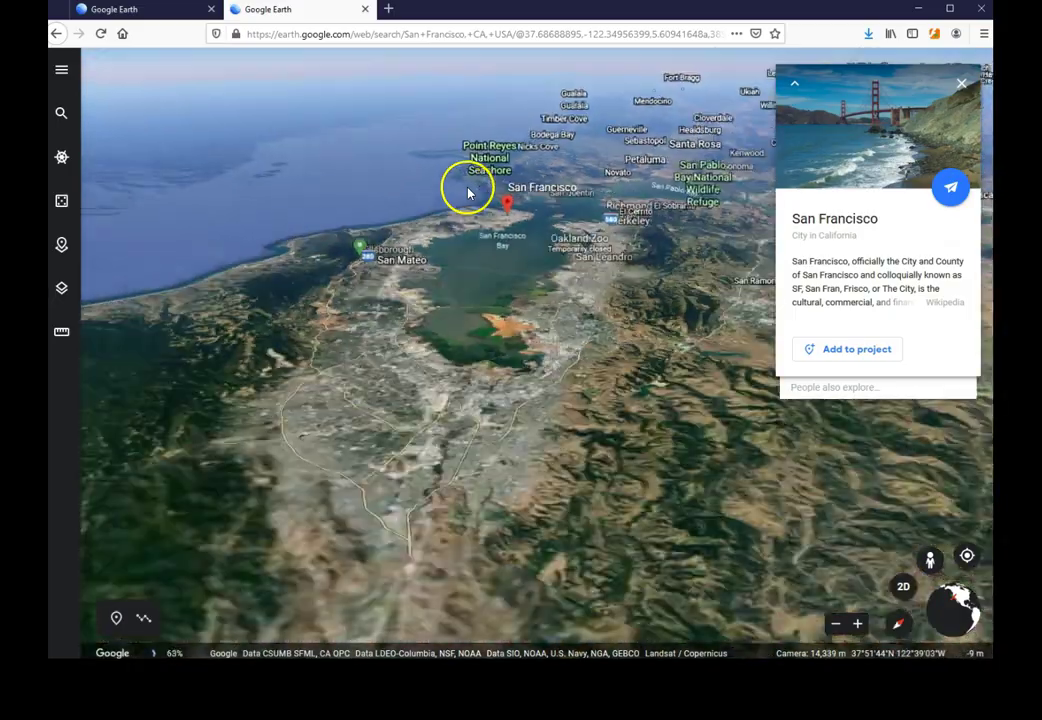
Fly straight ahead northwest from San Francisco across the North Pacific to the Aleutian Islands around Attu Station
left_click_drag(488, 163, 511, 243)
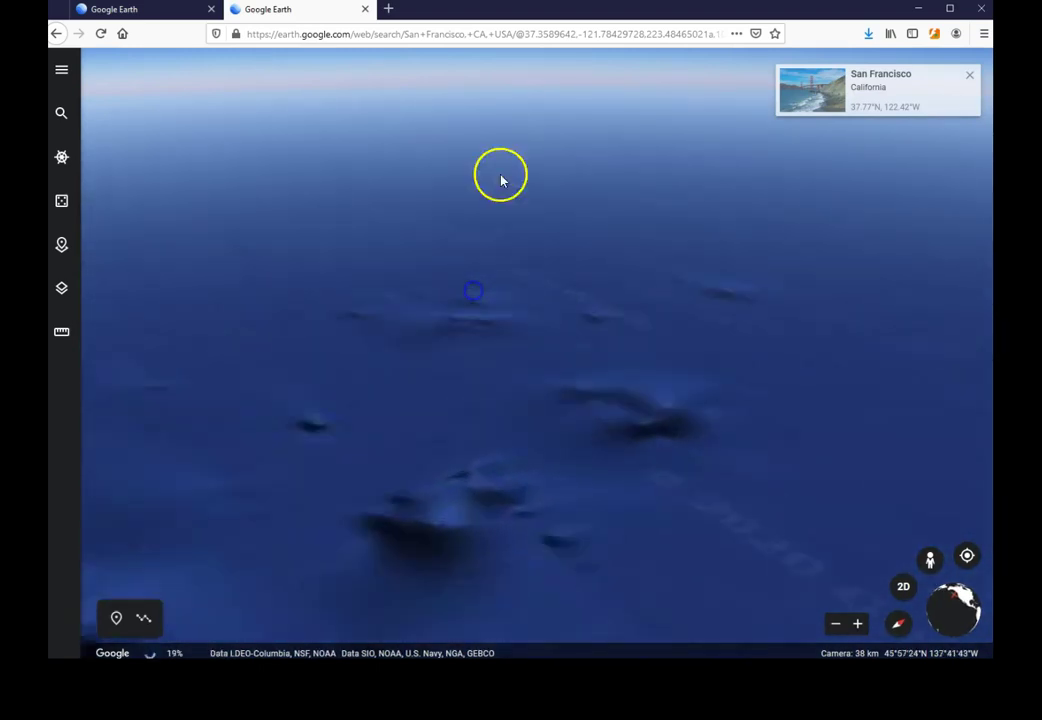
left_click_drag(480, 272, 495, 210)
left_click_drag(507, 293, 495, 125)
left_click_drag(494, 195, 486, 333)
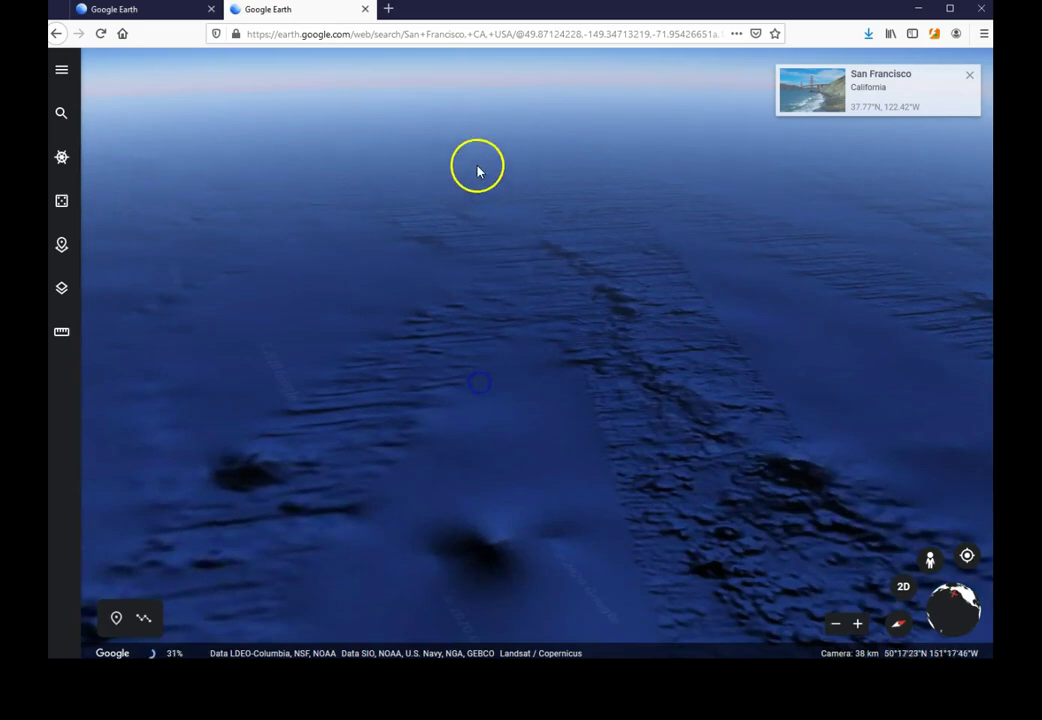
left_click_drag(491, 174, 491, 309)
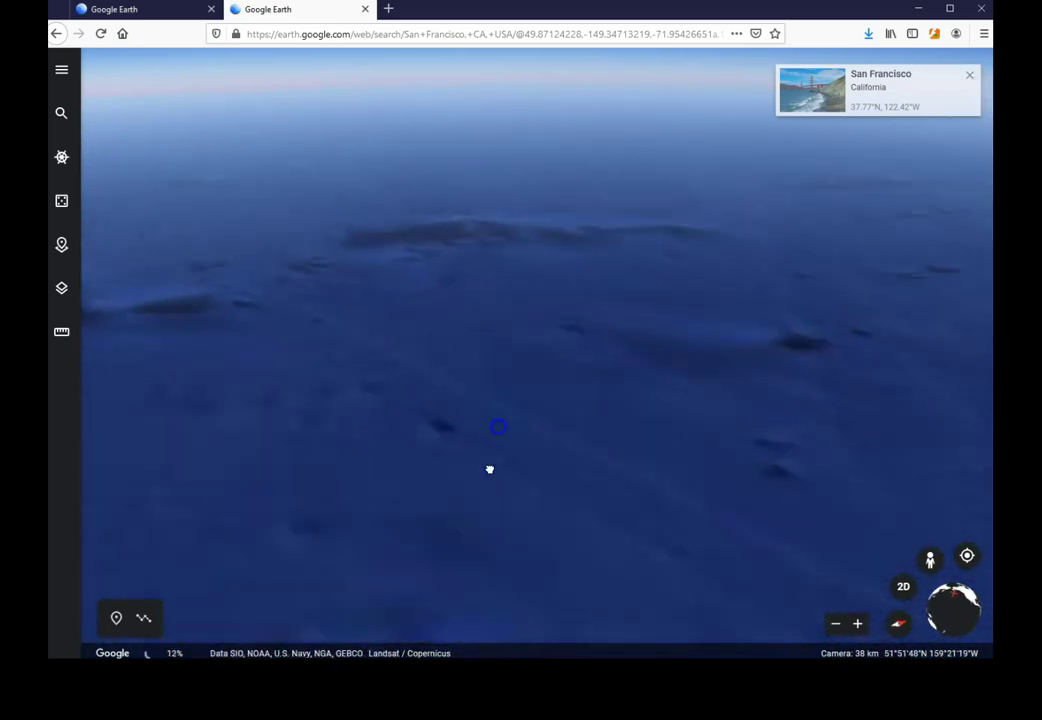
left_click_drag(488, 153, 477, 479)
left_click_drag(444, 146, 440, 419)
left_click_drag(474, 140, 479, 226)
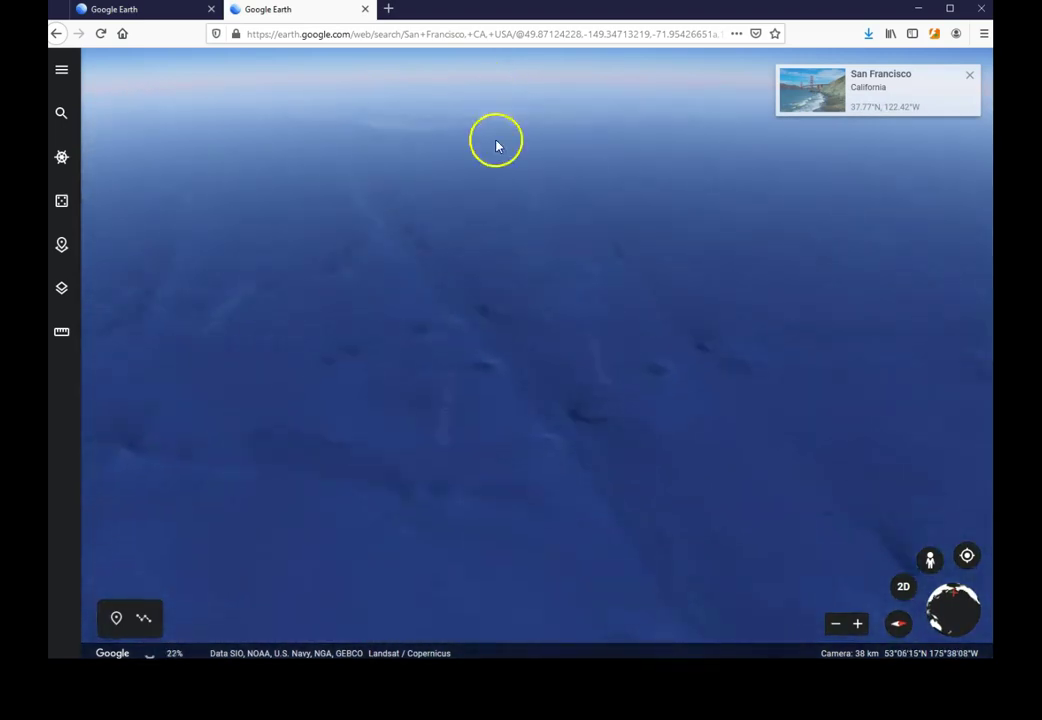
left_click_drag(496, 145, 456, 514)
left_click_drag(467, 135, 477, 395)
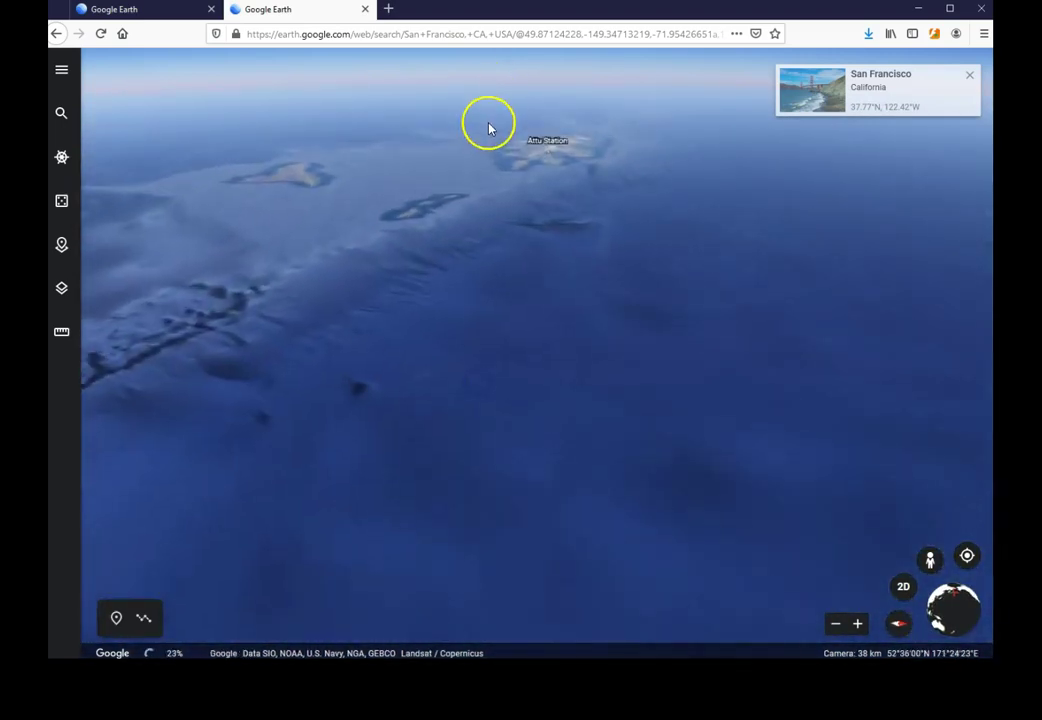
Continue the flight straight ahead from Attu Station to Wakkanai at the northern tip of Japan
left_click_drag(488, 128, 479, 393)
left_click_drag(484, 160, 480, 400)
left_click_drag(502, 178, 500, 453)
left_click_drag(467, 181, 481, 219)
left_click_drag(468, 349, 426, 209)
left_click_drag(433, 312, 421, 265)
left_click_drag(418, 385, 463, 291)
scroll(436, 300, "down", 3)
left_click(438, 298)
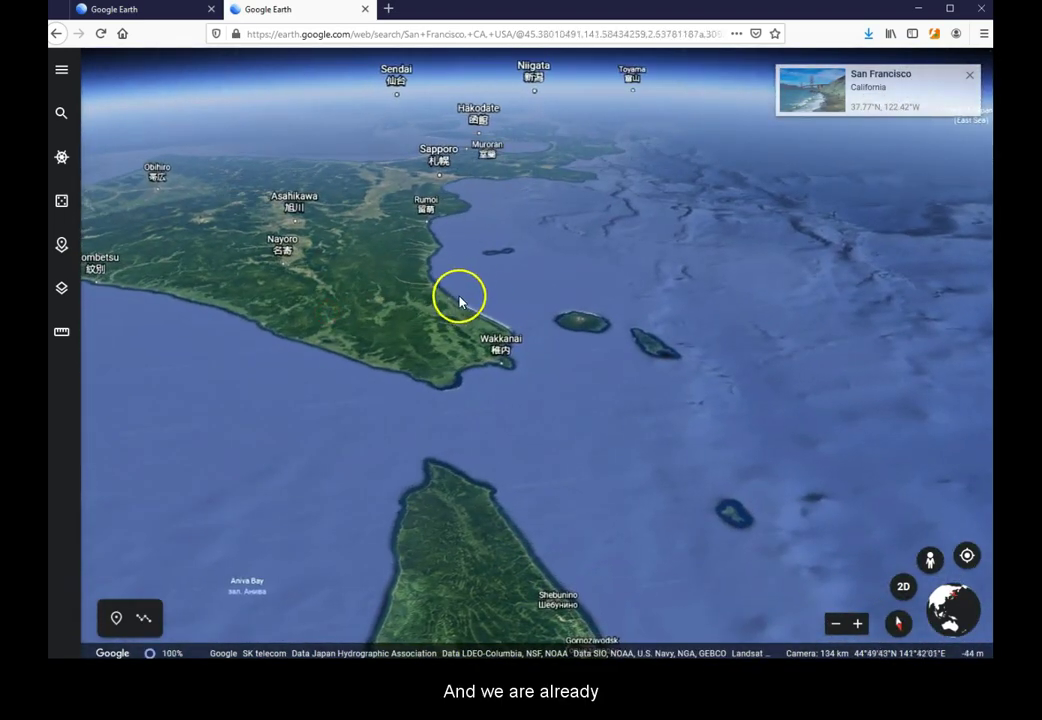
Examine Japan from a higher altitude, following the islands from Wakkanai past Sapporo toward Sendai and beyond
scroll(471, 304, "down", 5)
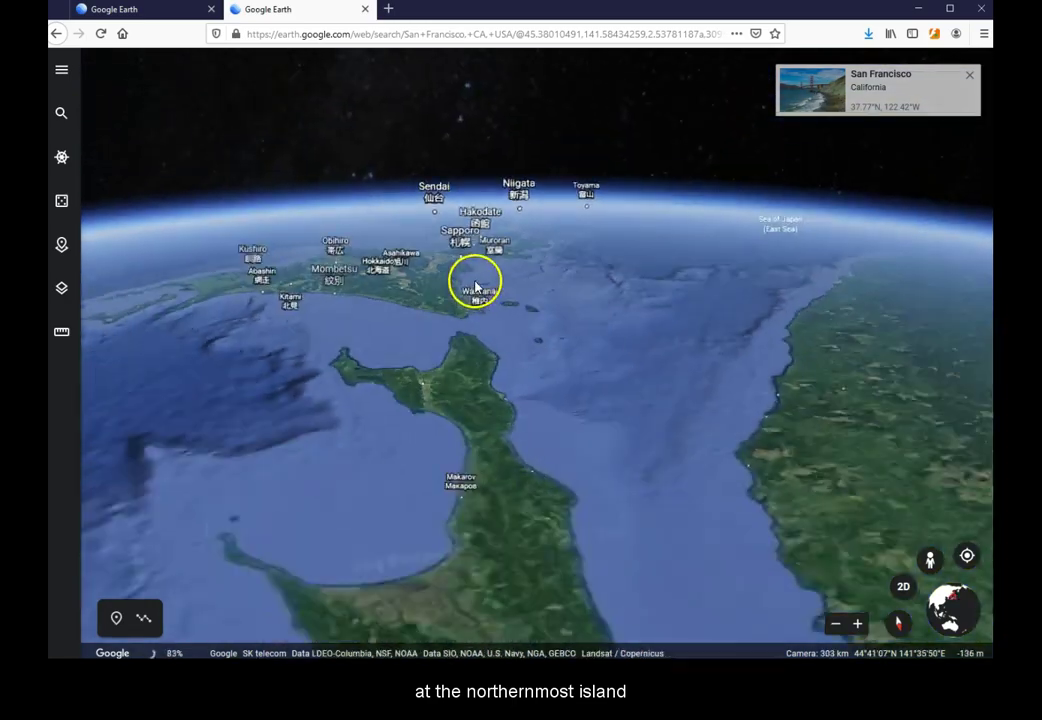
left_click_drag(482, 289, 491, 507)
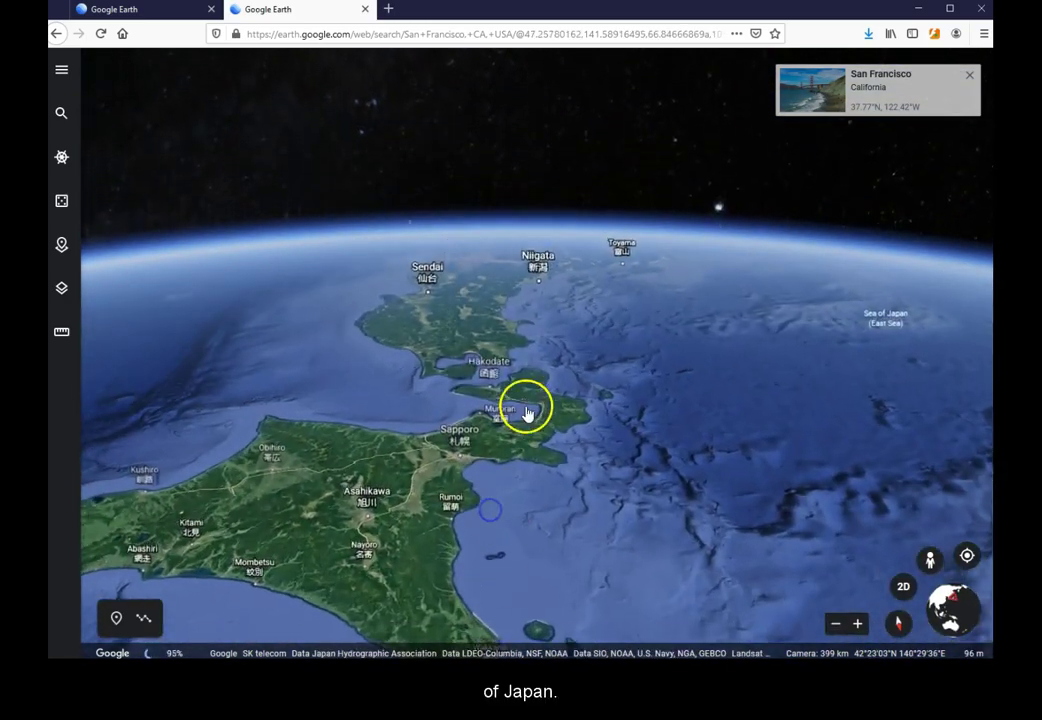
left_click_drag(523, 412, 554, 526)
left_click_drag(510, 404, 767, 466)
scroll(740, 465, "up", 5)
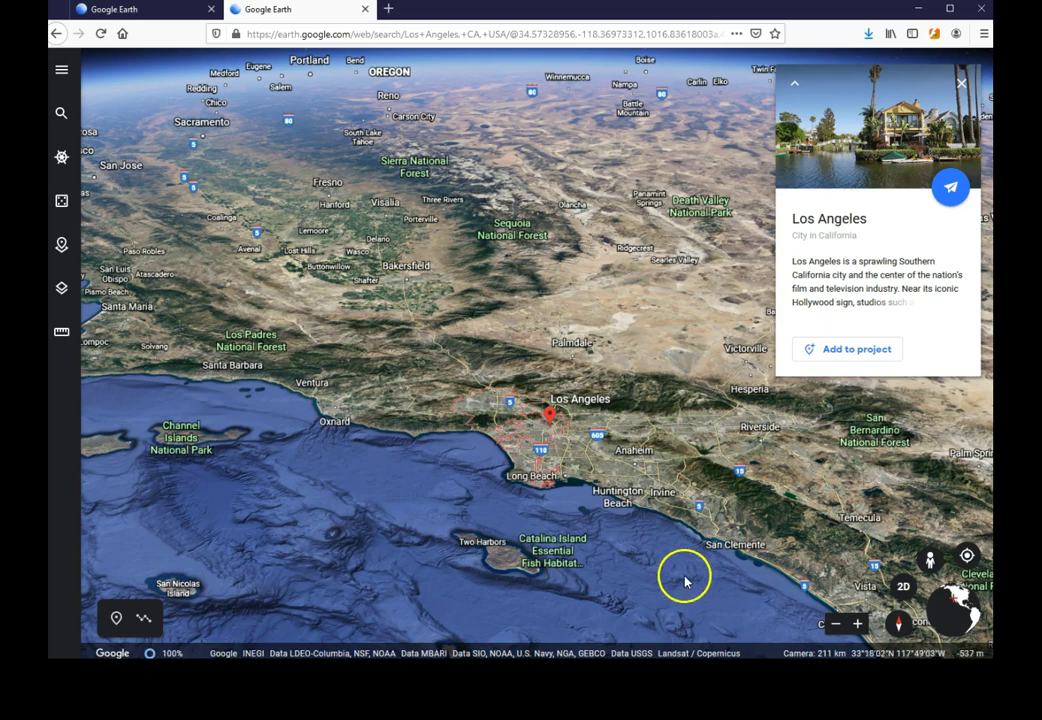
Turn the Los Angeles view to face east and fly straight ahead across the southern United States
left_click_drag(677, 400, 919, 380)
left_click_drag(852, 458, 691, 425)
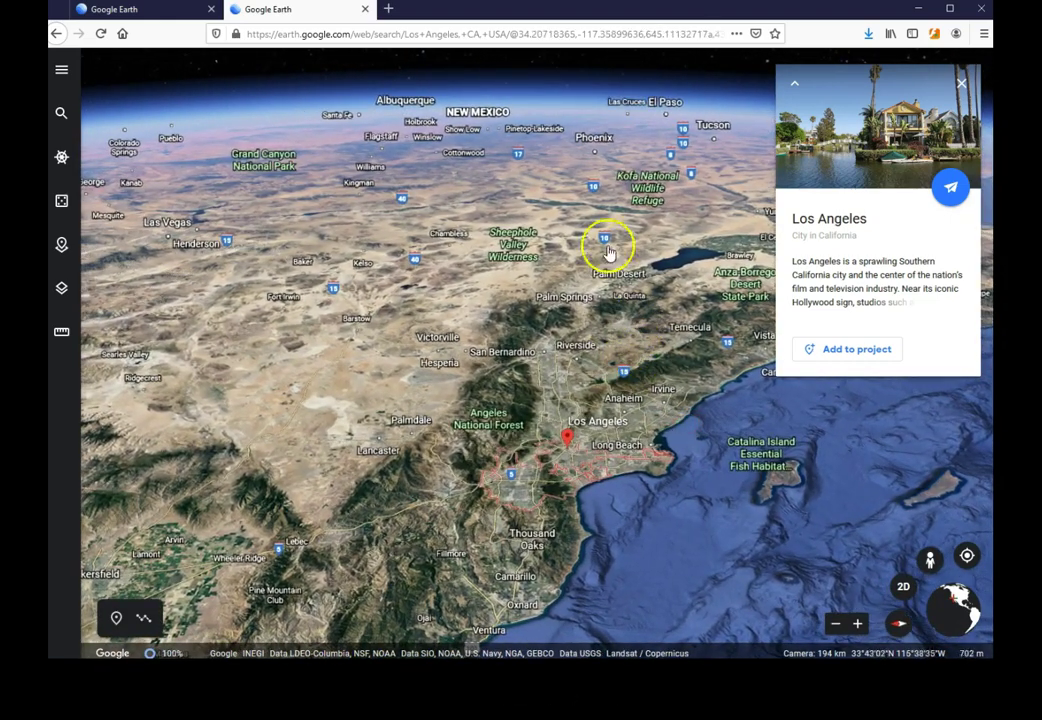
left_click_drag(562, 165, 555, 258)
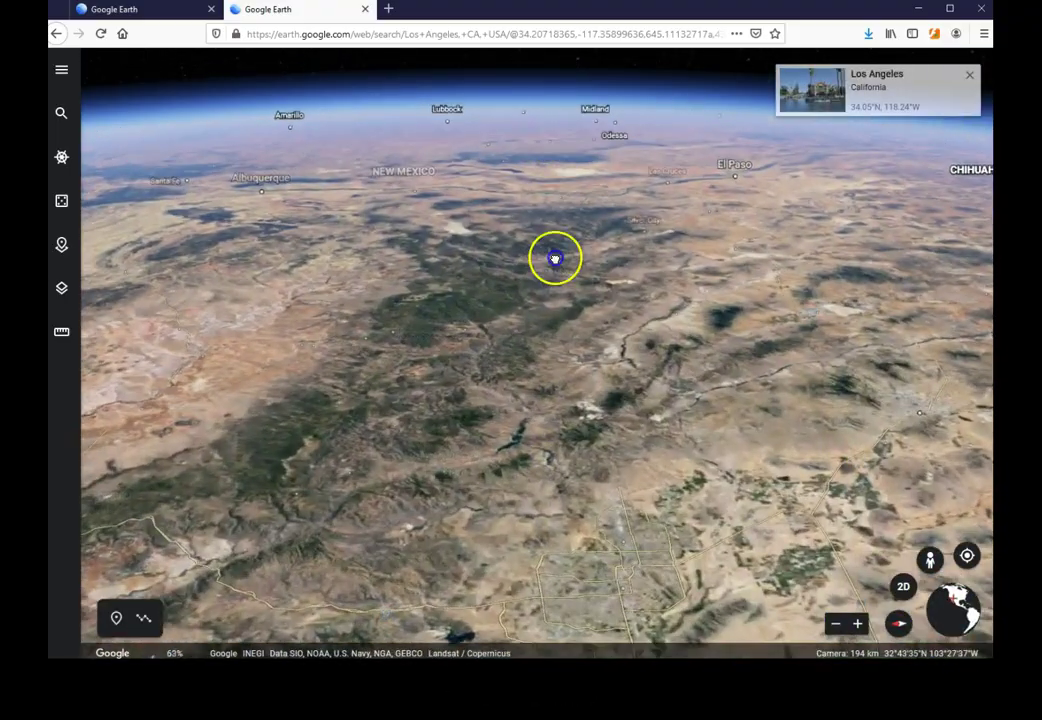
left_click_drag(522, 161, 513, 404)
left_click_drag(530, 174, 556, 309)
left_click_drag(542, 170, 560, 328)
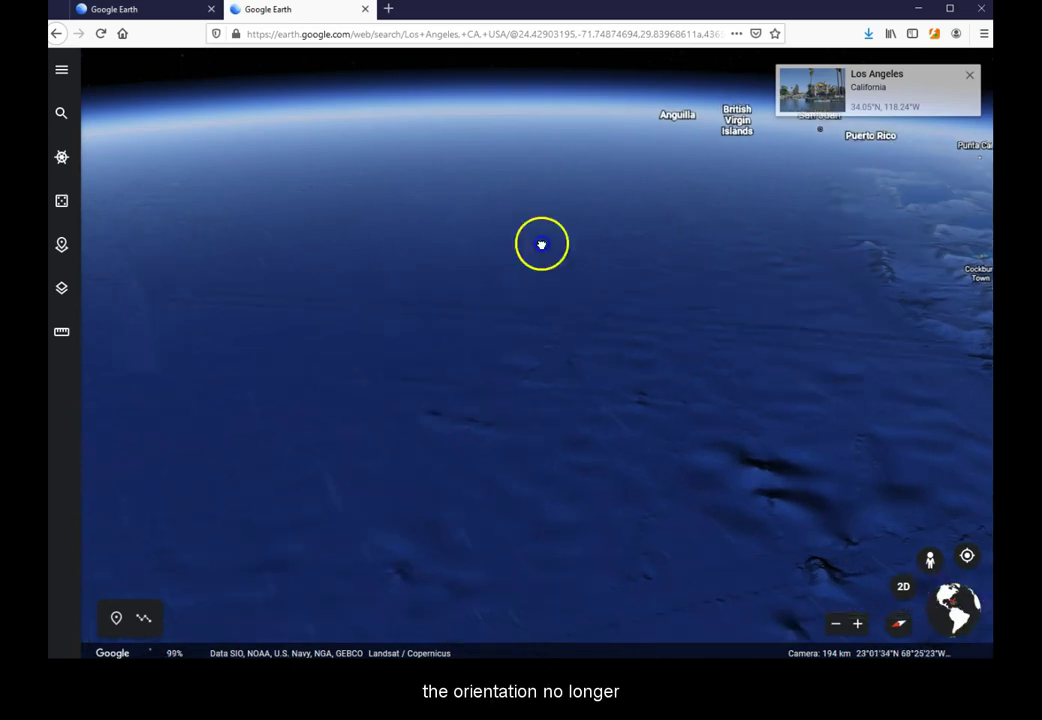
Continue straight ahead across the Atlantic to southern Africa and examine the area around Upington and Kimberley
left_click_drag(545, 193, 535, 365)
left_click_drag(528, 170, 528, 305)
left_click_drag(537, 150, 540, 274)
left_click_drag(540, 172, 536, 306)
left_click_drag(541, 191, 538, 295)
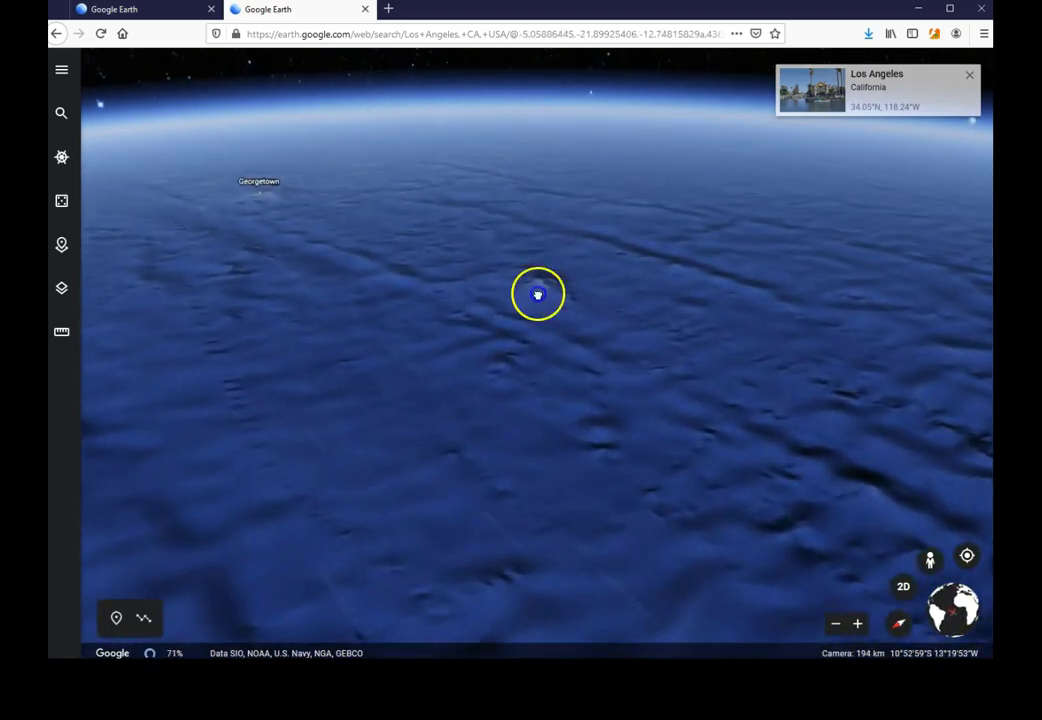
left_click_drag(546, 201, 530, 167)
mouse_move(507, 342)
left_mouse_down()
mouse_move(517, 182)
mouse_move(509, 346)
left_mouse_up()
left_click_drag(514, 190, 514, 330)
left_click_drag(530, 240, 528, 349)
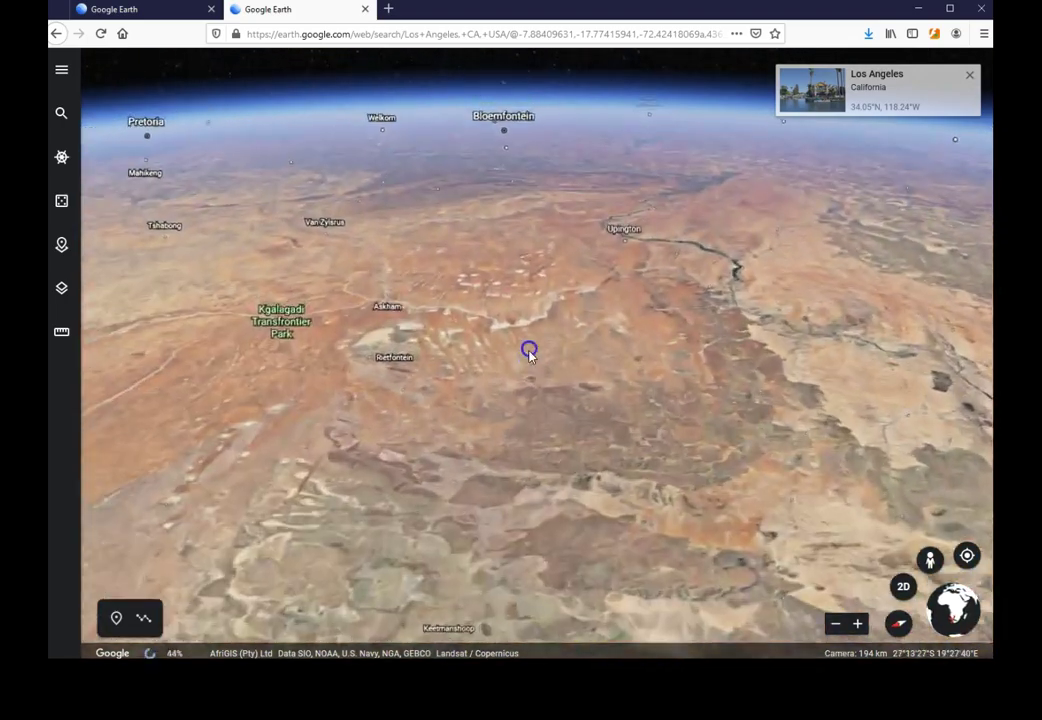
left_click_drag(533, 251, 554, 340)
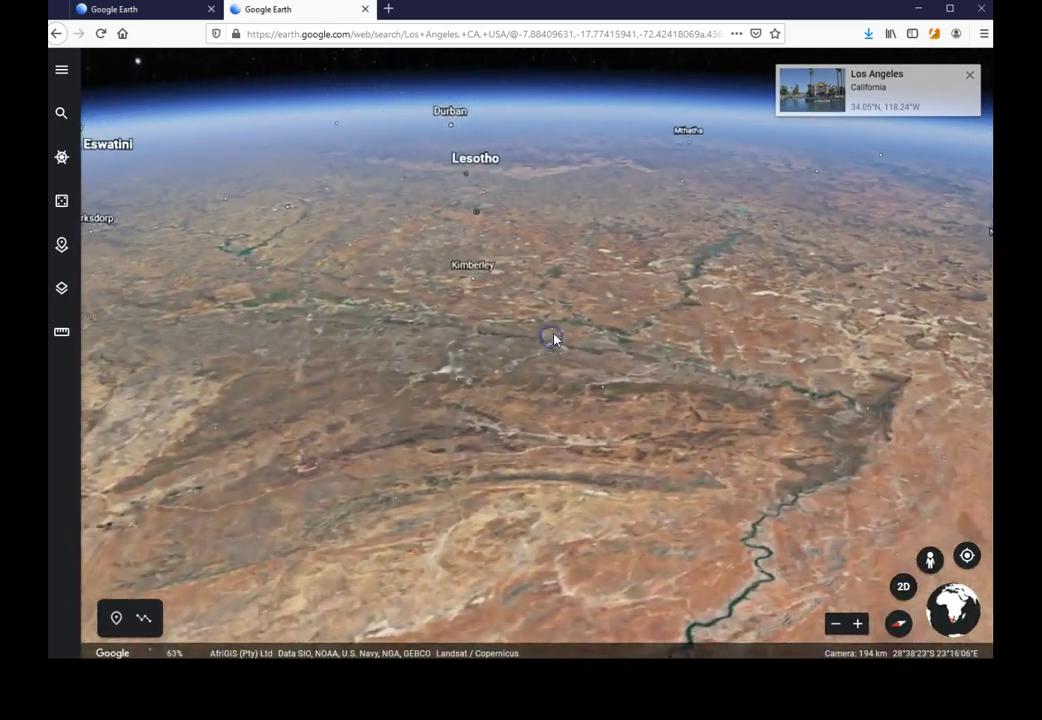
Show all of southern Africa from a higher altitude with the view facing north
left_click(673, 323)
left_click_drag(723, 343, 405, 337)
scroll(521, 356, "down", 5)
scroll(532, 439, "up", 4)
scroll(549, 484, "up", 3)
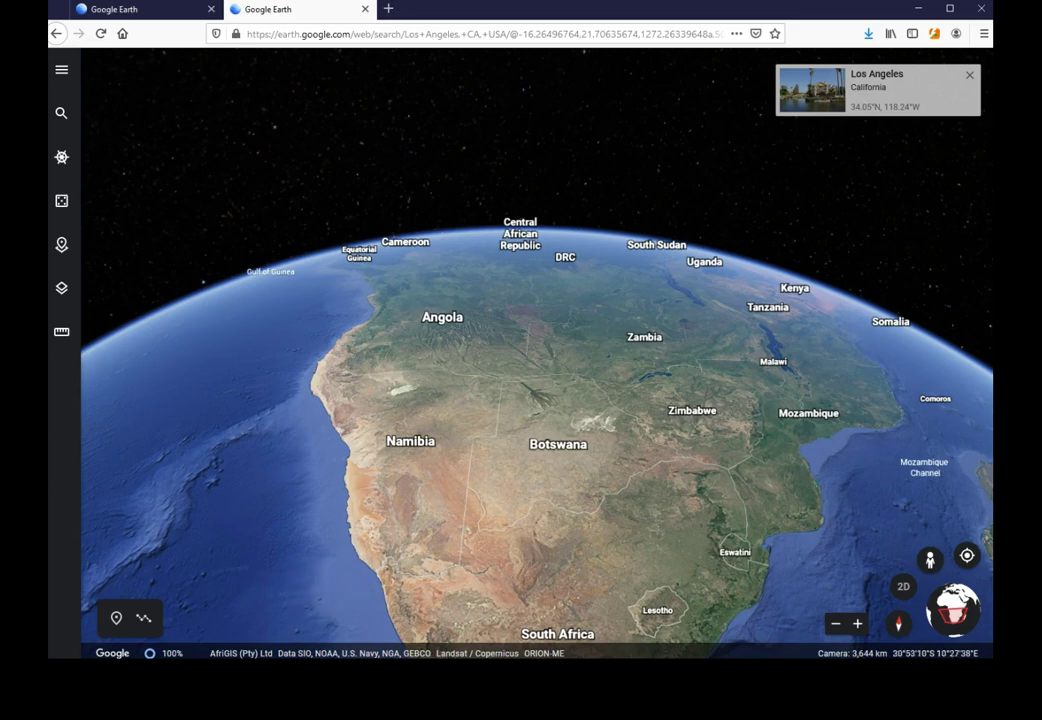
Show Los Angeles in 3D and turn the view to face slightly east of north
left_click(705, 349)
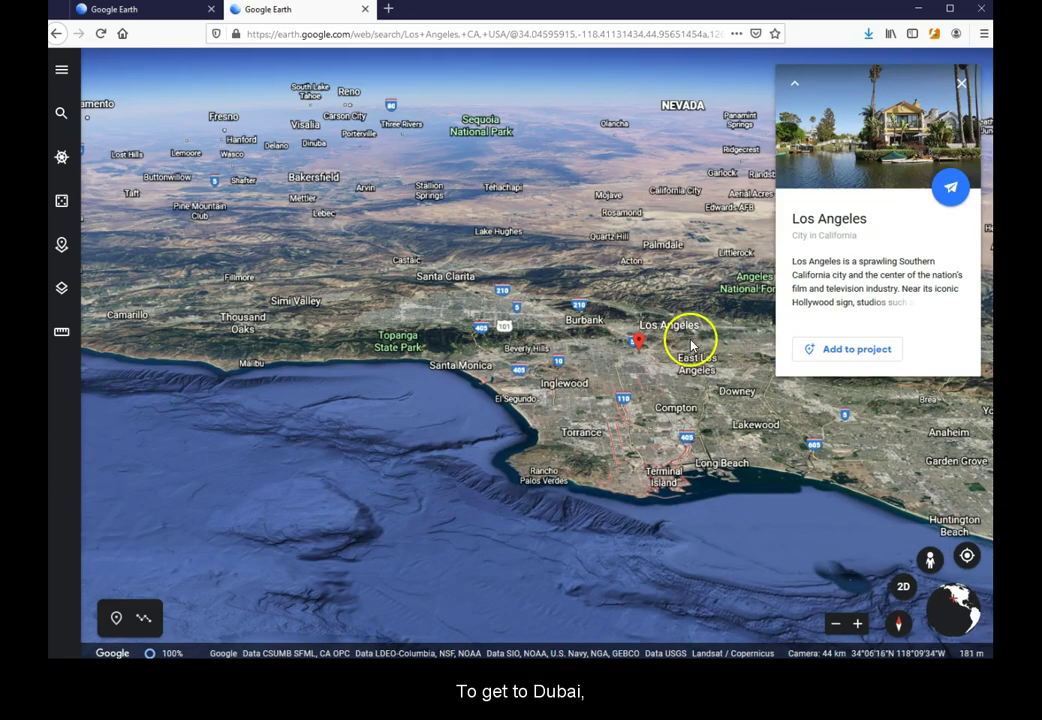
left_click_drag(713, 340, 752, 340)
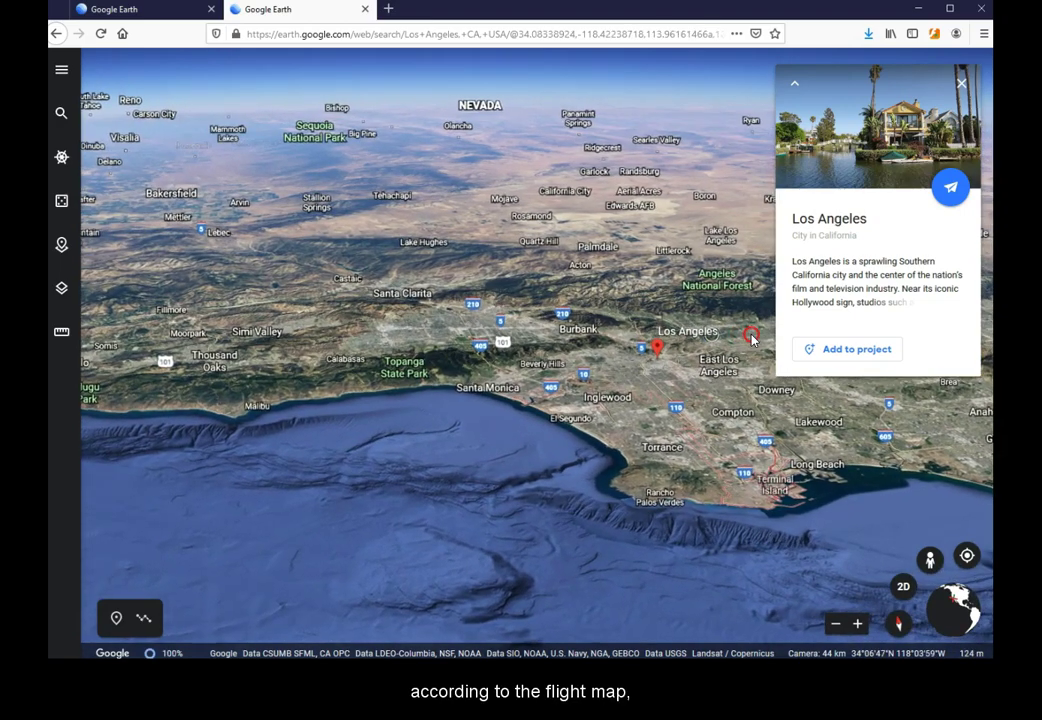
left_click_drag(658, 308, 591, 403)
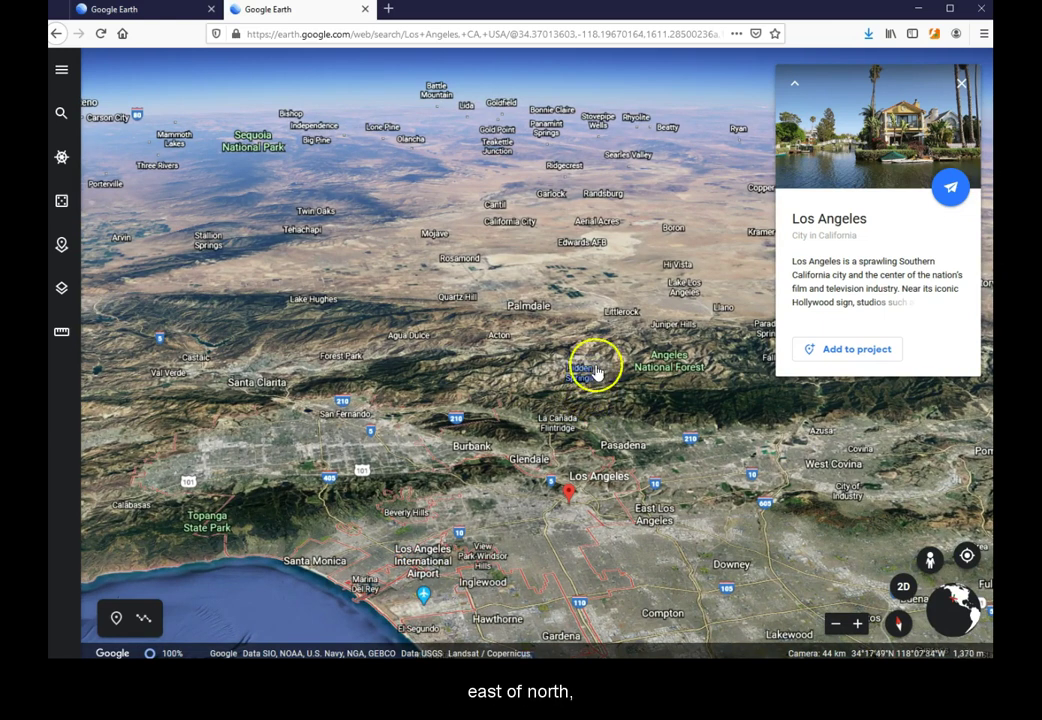
Fly straight ahead from Los Angeles over the western United States and Saskatchewan to northern Canada, raising the camera to about 300 km
left_click_drag(585, 149, 585, 360)
left_click_drag(575, 140, 581, 470)
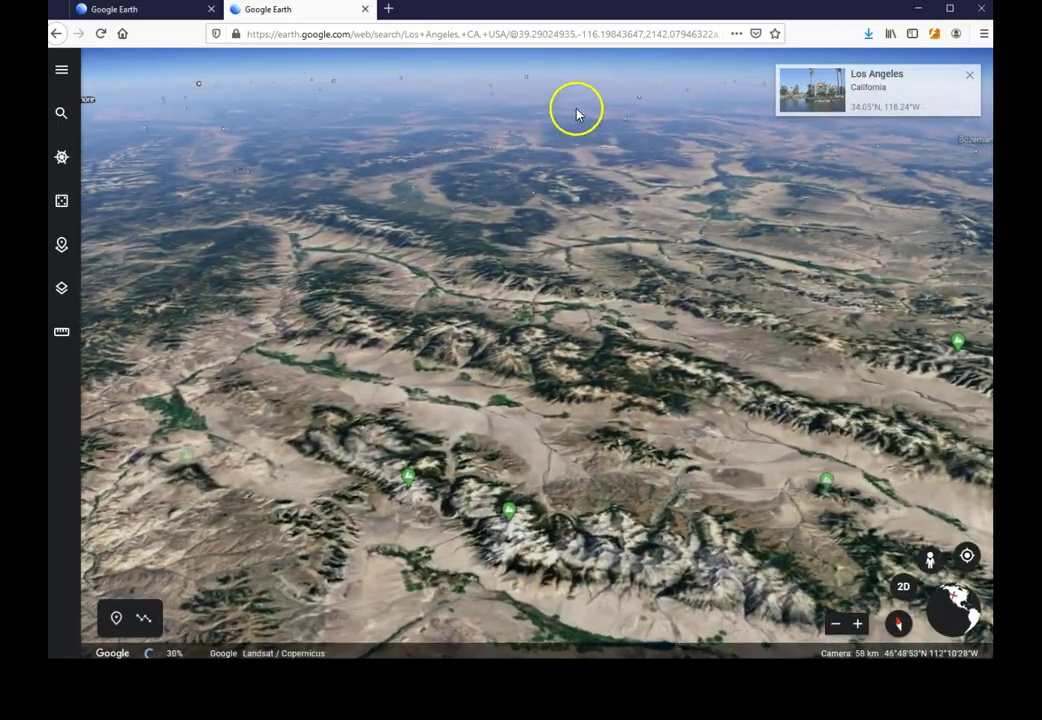
scroll(568, 147, "up", 5)
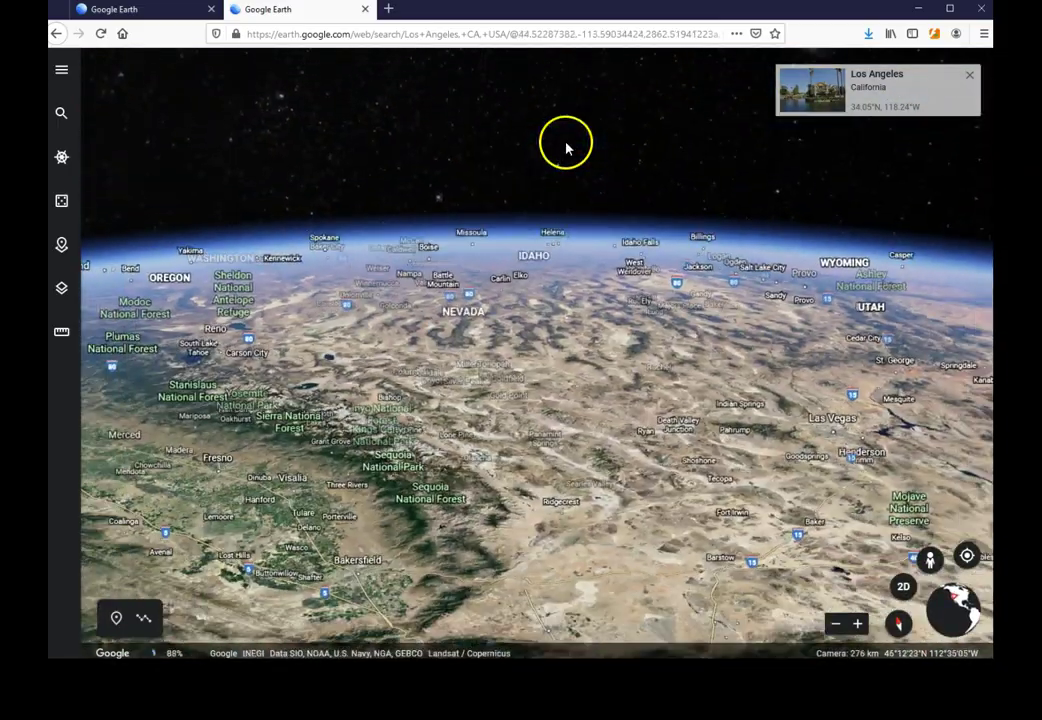
left_click_drag(565, 295, 543, 441)
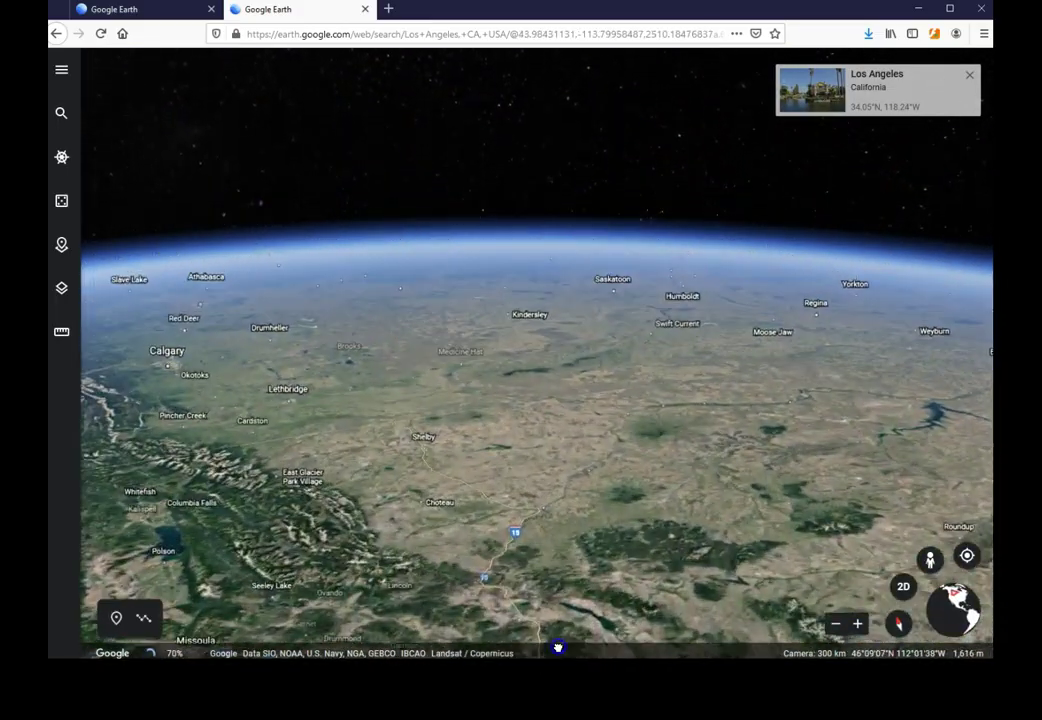
left_click_drag(551, 435, 549, 625)
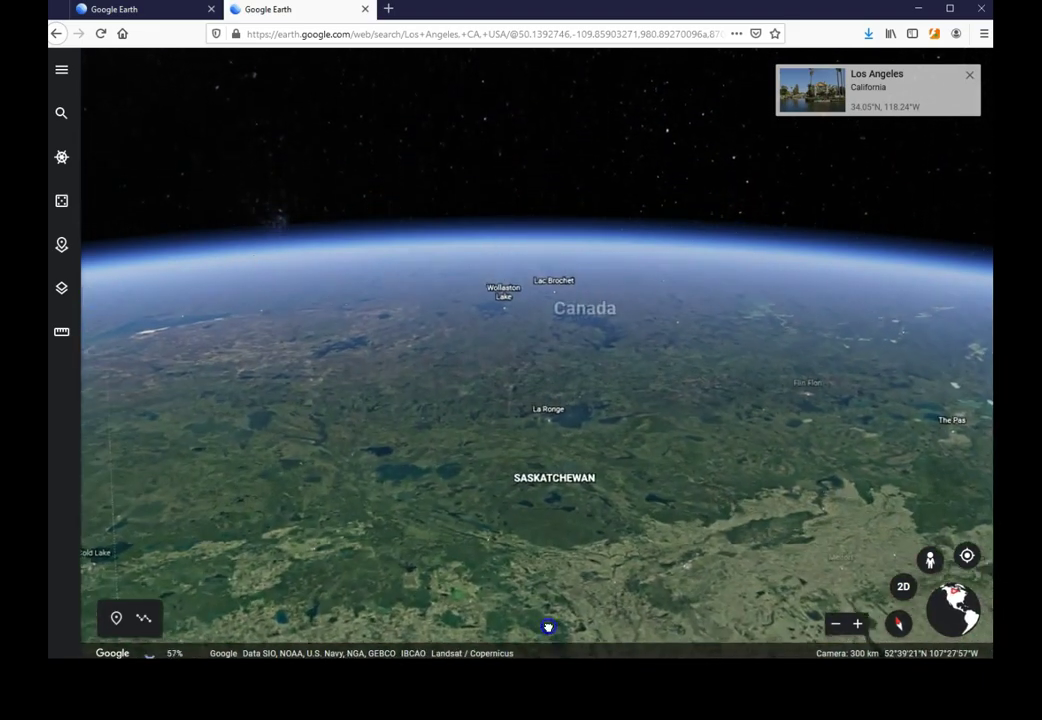
left_click_drag(537, 380, 542, 614)
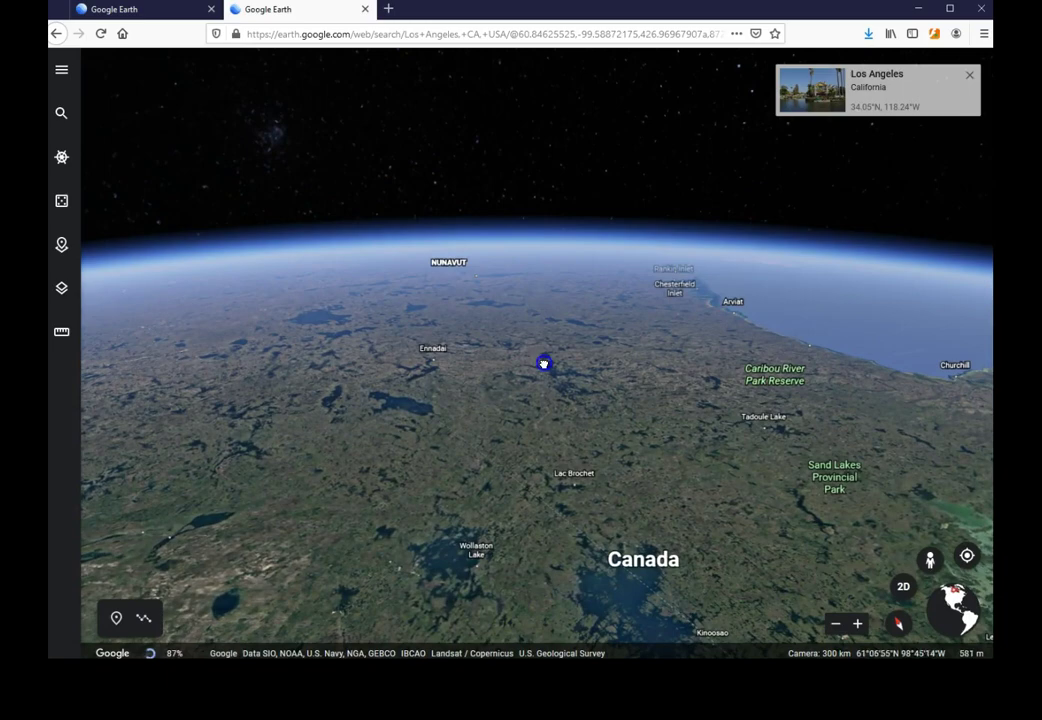
Continue the flight straight ahead over Nunavut, Baffin Bay and Greenland to the Norwegian Sea
left_click_drag(549, 270, 548, 304)
left_click_drag(547, 244, 544, 609)
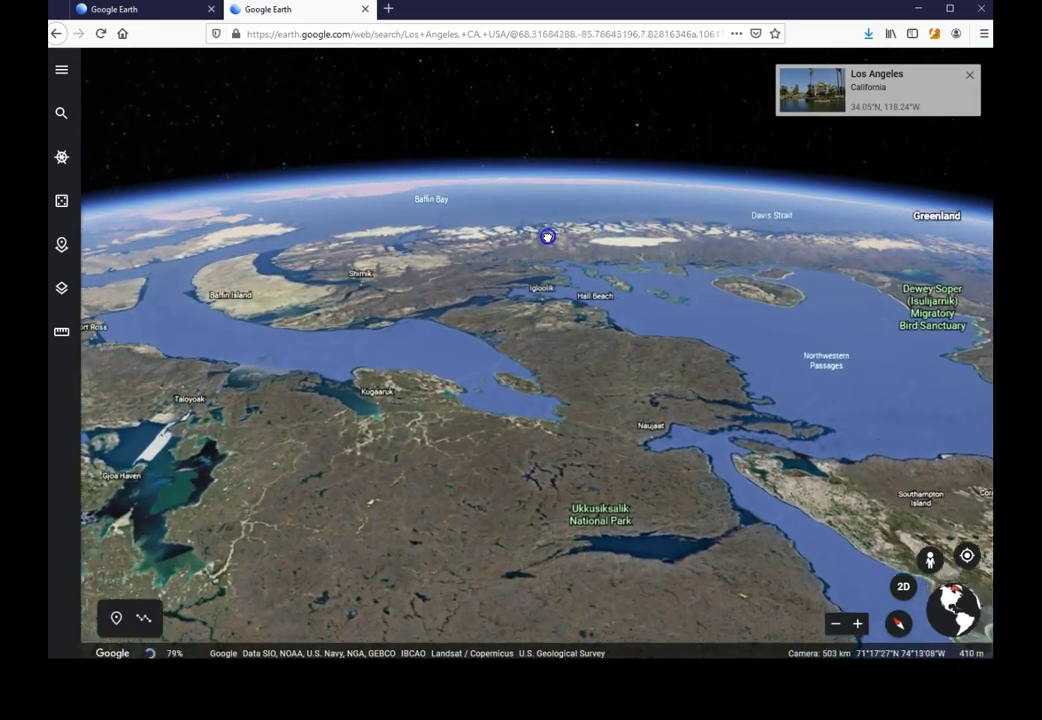
left_click_drag(547, 235, 547, 483)
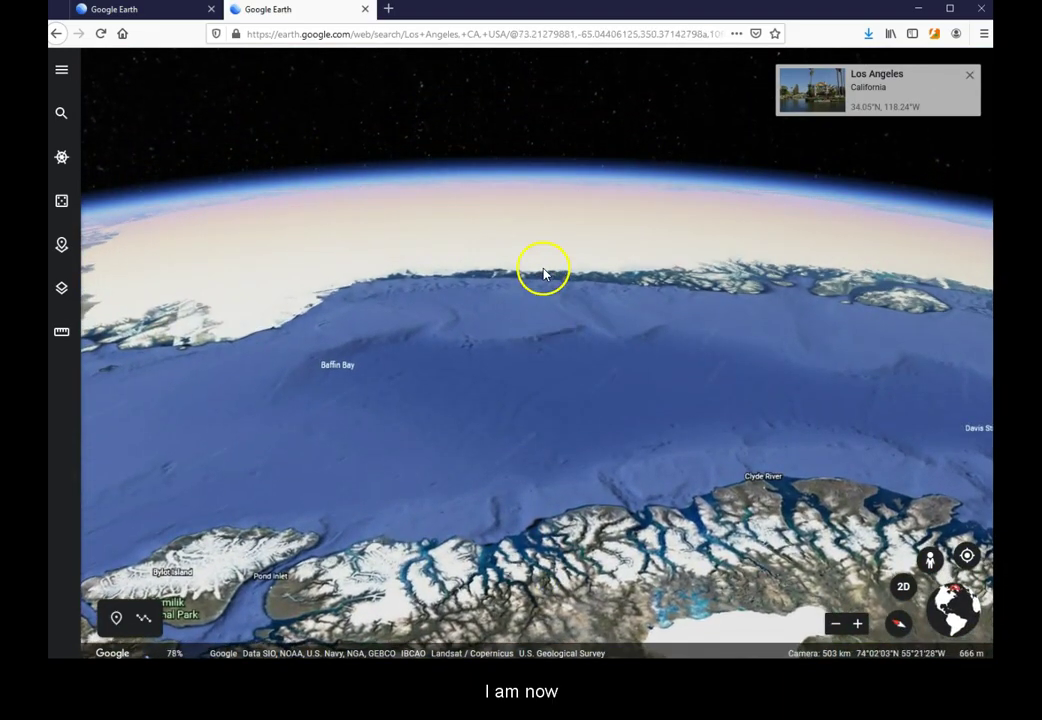
left_click_drag(544, 256, 558, 506)
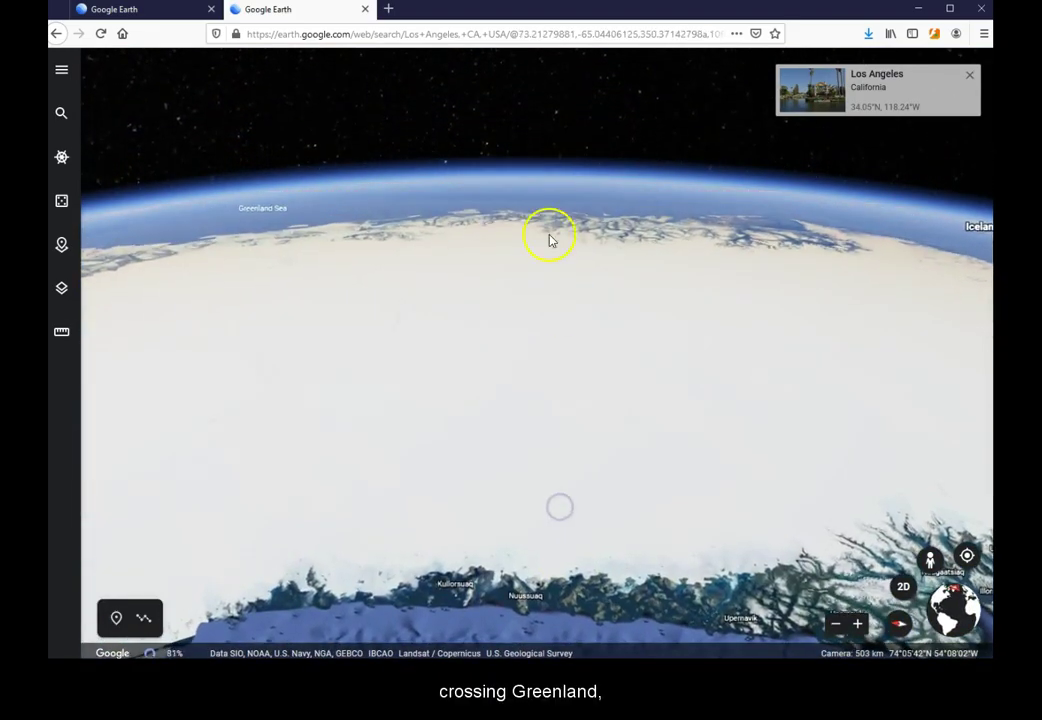
left_click_drag(550, 232, 535, 619)
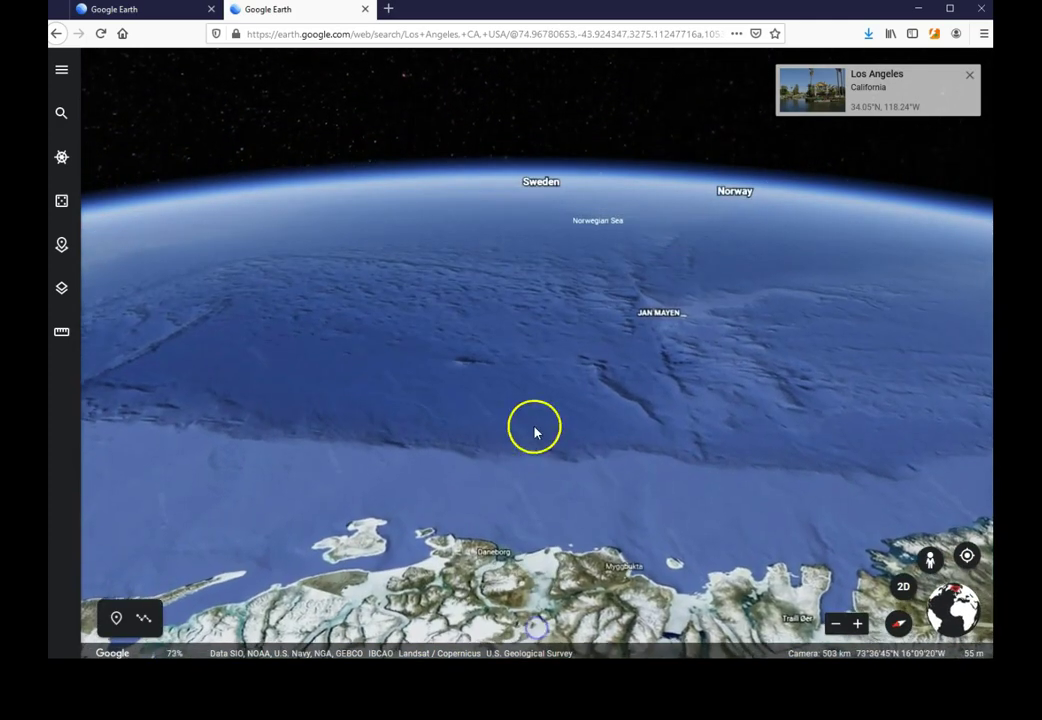
Continue the flight straight ahead over Norway, Sweden and eastern Europe to the Arabian Peninsula
left_click_drag(537, 236, 535, 628)
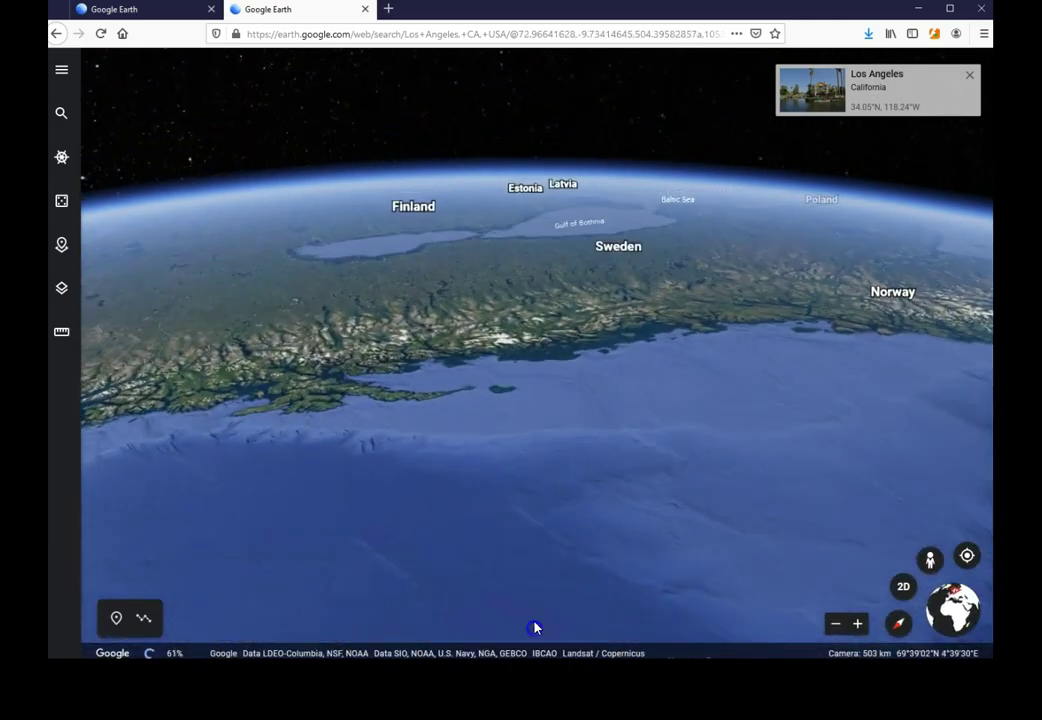
left_click_drag(538, 266, 531, 583)
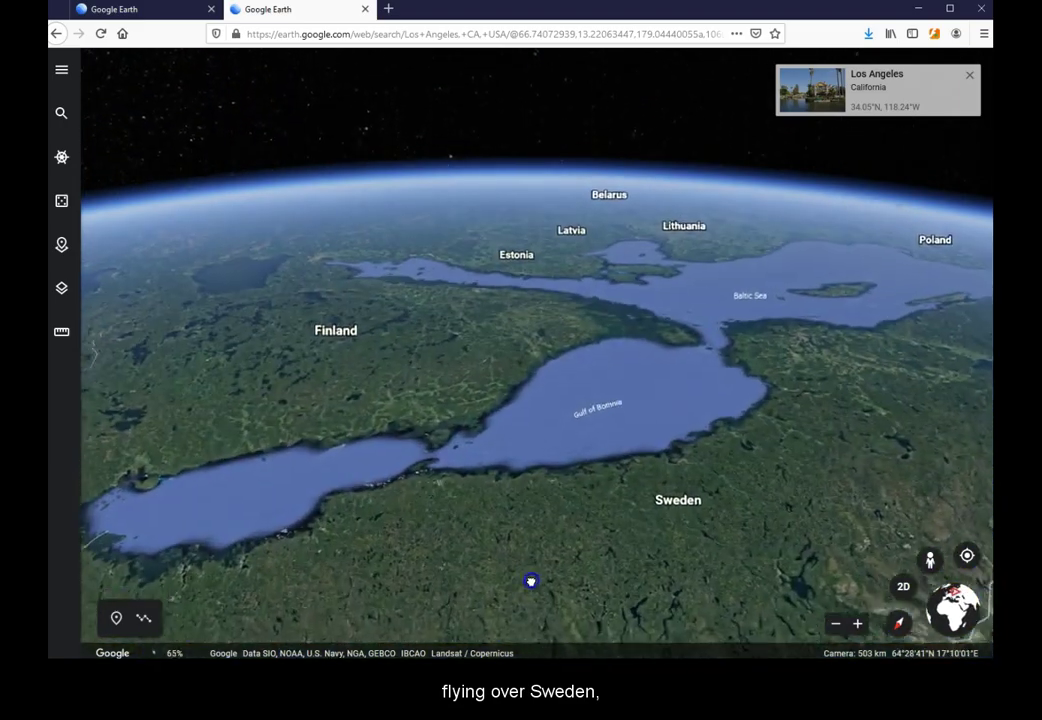
left_click_drag(530, 221, 530, 572)
left_click_drag(507, 231, 506, 543)
left_click_drag(511, 299, 519, 567)
left_click_drag(507, 270, 512, 612)
left_click_drag(516, 242, 512, 437)
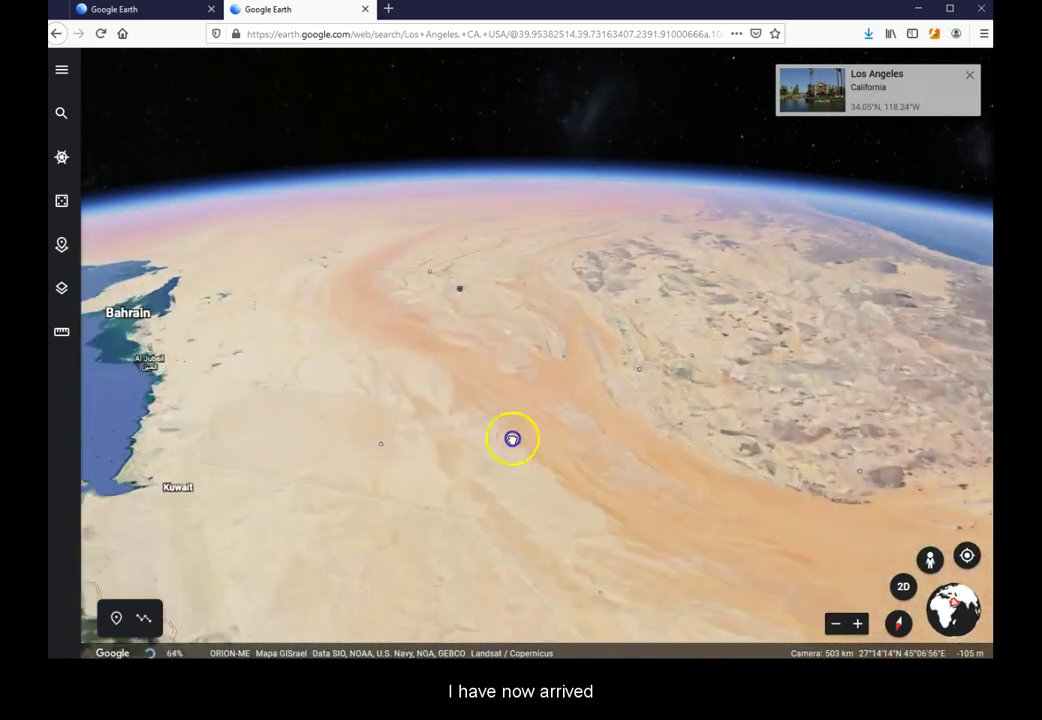
left_click_drag(521, 239, 521, 340)
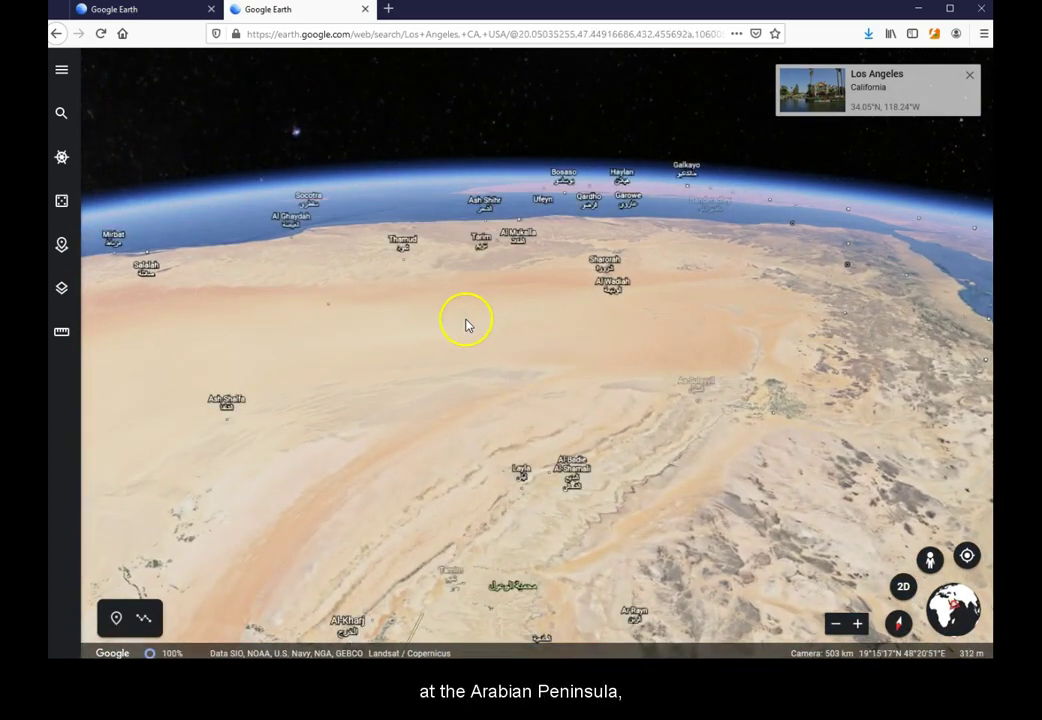
Turn the view toward the Persian Gulf coast and examine the area around Dubai up close
left_click_drag(451, 320, 223, 330)
left_click_drag(228, 268, 530, 351)
scroll(528, 379, "up", 5)
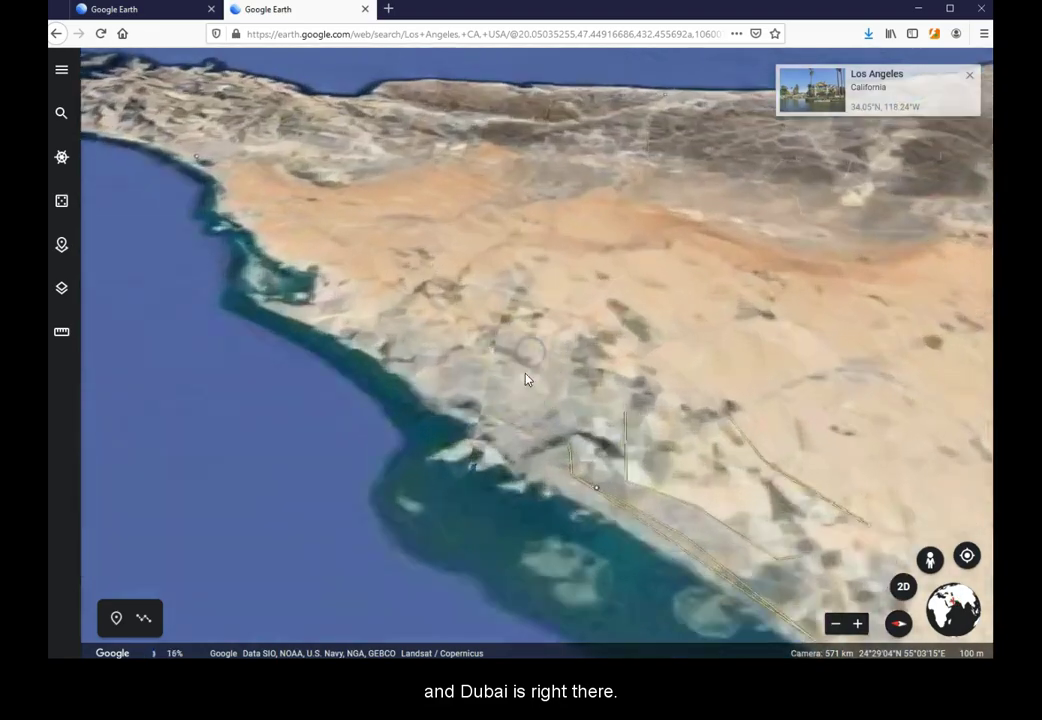
scroll(560, 461, "down", 2)
left_click_drag(651, 499, 574, 428)
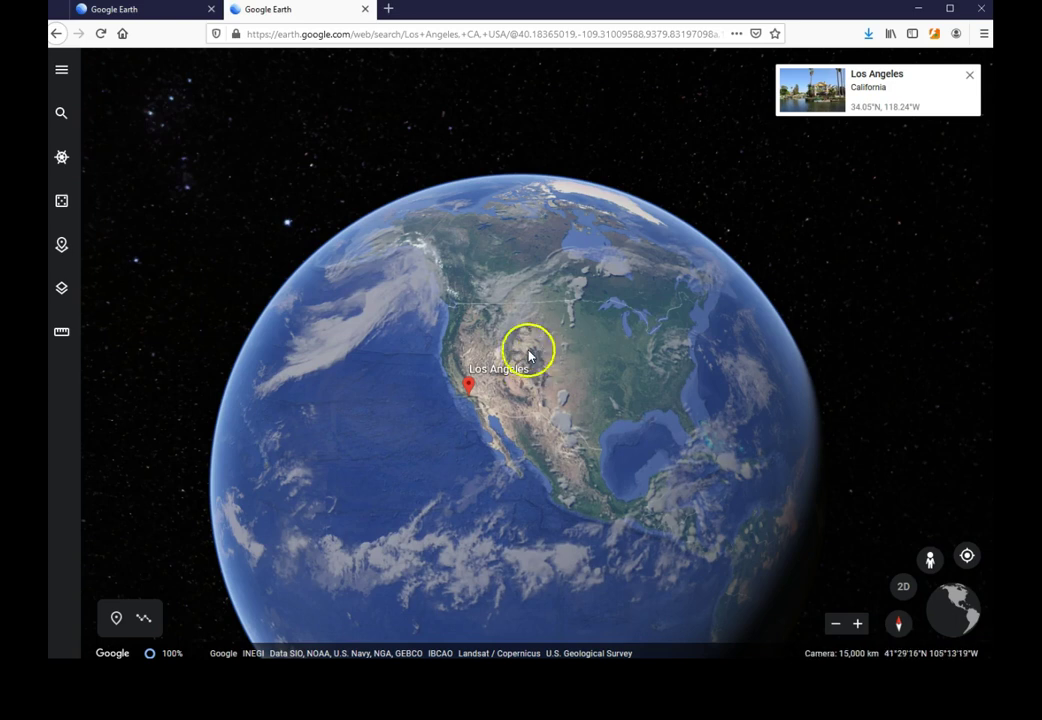
Reorient the whole globe with Los Angeles in view and spin it straight ahead to Southeast Asia and Australia
left_click_drag(533, 345, 456, 340)
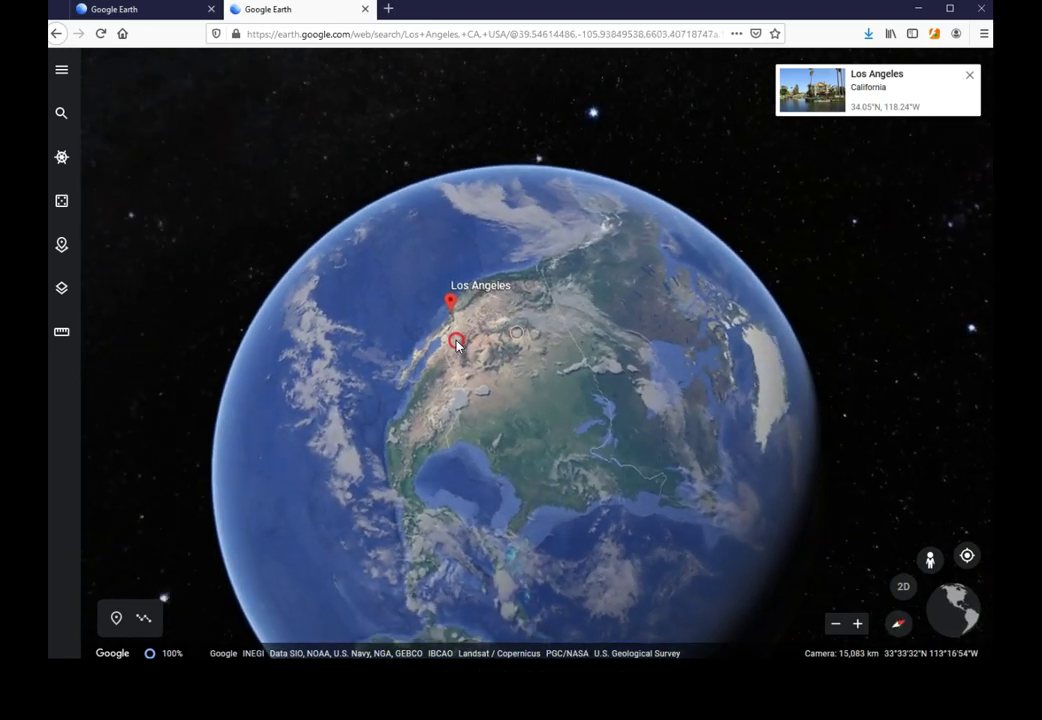
scroll(458, 340, "up", 3)
scroll(485, 273, "down", 2)
left_click_drag(517, 190, 508, 335)
left_click_drag(508, 166, 514, 300)
left_click_drag(547, 214, 525, 308)
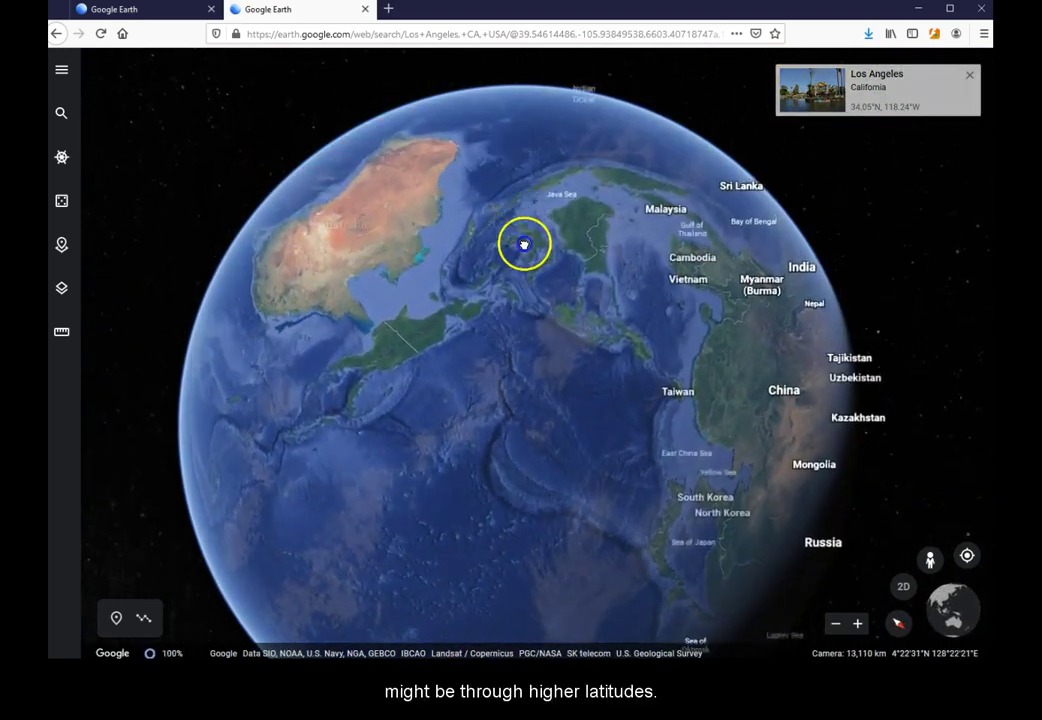